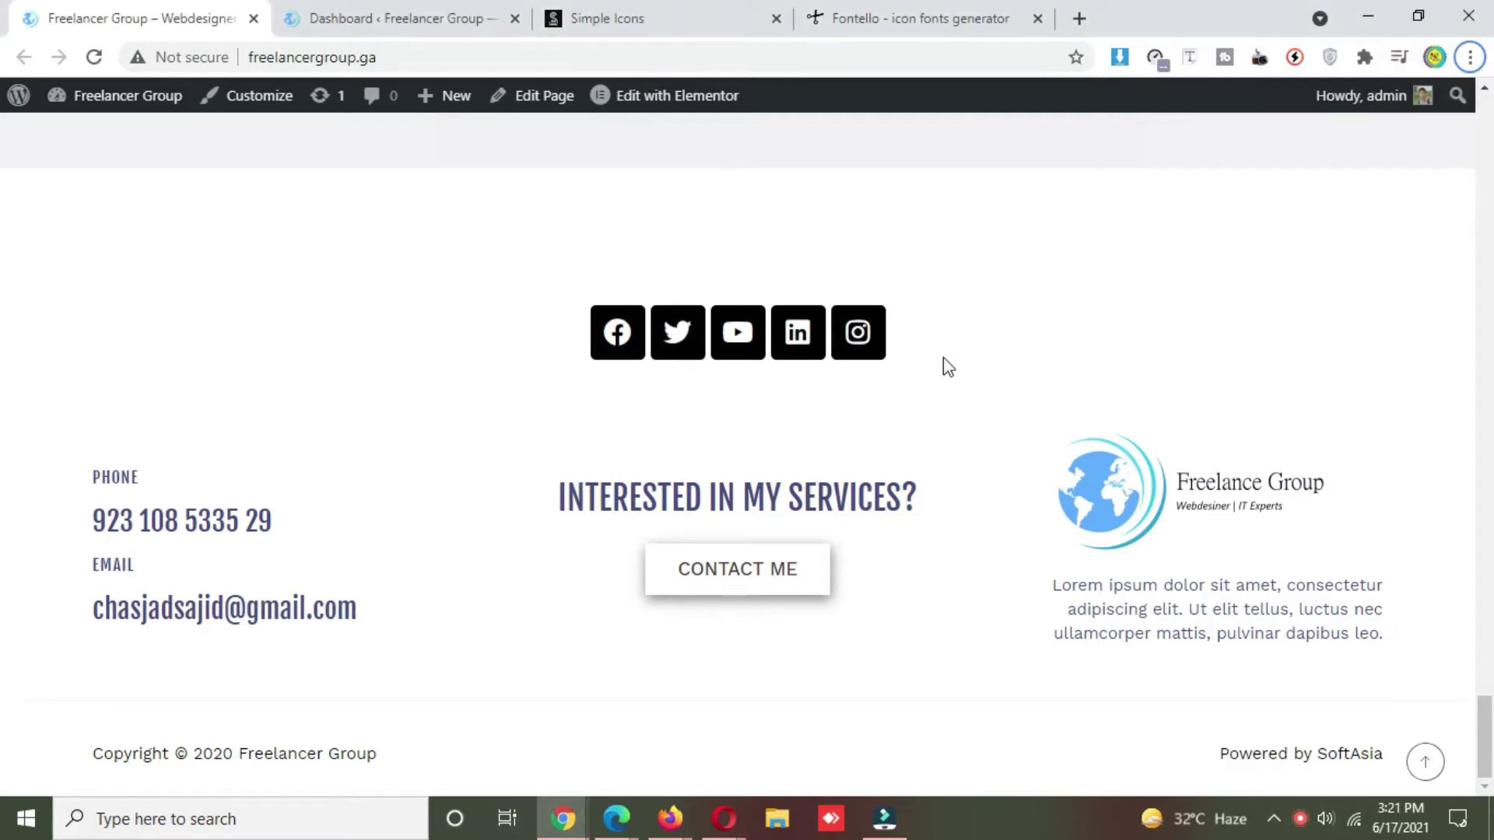
Step: Browse Font Awesome's Icon Leaderboard for the TikTok request, then go to Simple Icons
{"action": "scroll", "coordinate": [590, 396], "scroll_direction": "up", "scroll_amount": 5}
{"action": "scroll", "coordinate": [823, 424], "scroll_direction": "down", "scroll_amount": 4}
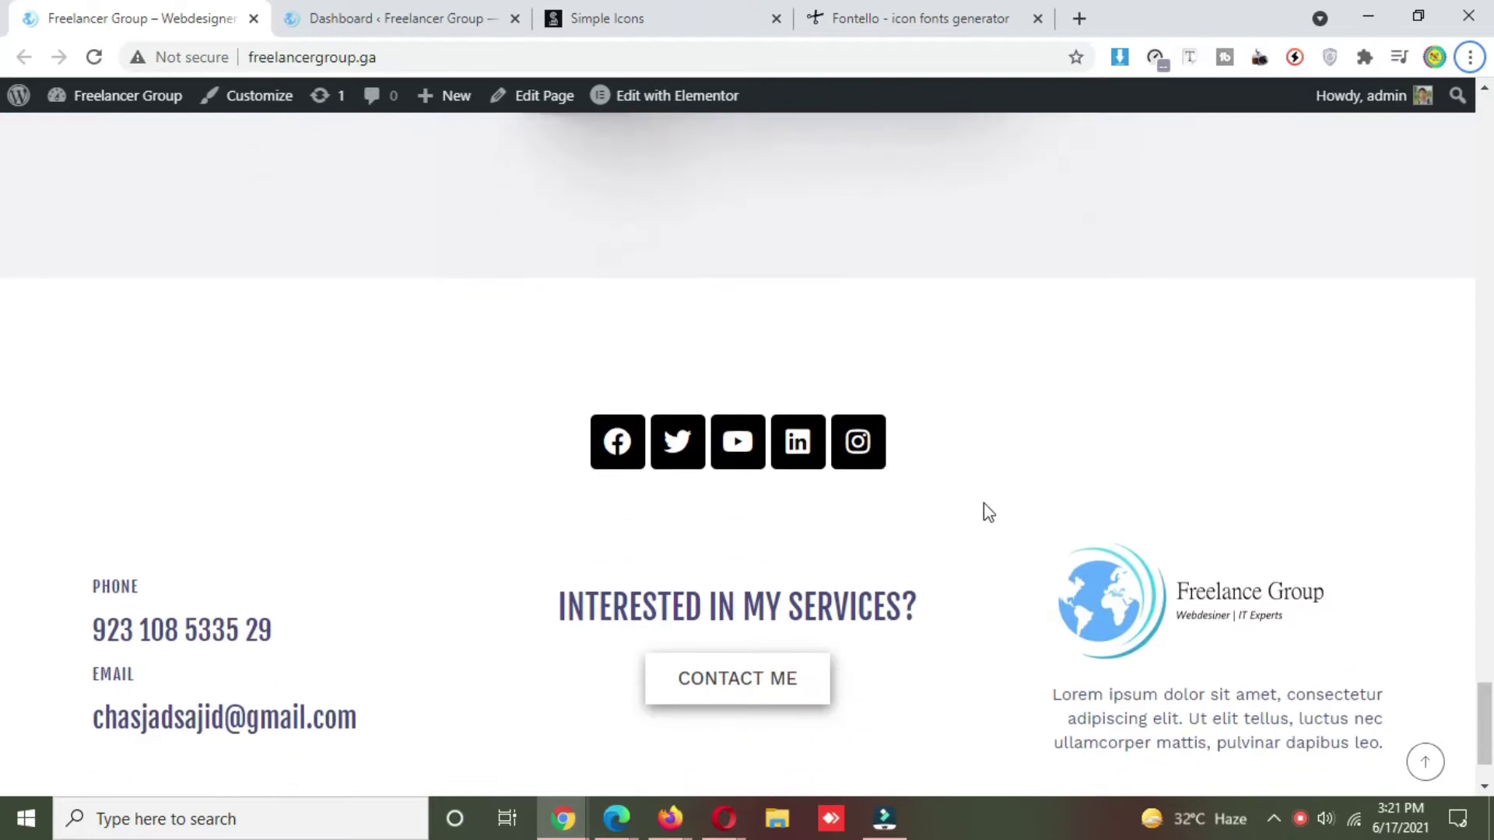
{"action": "scroll", "coordinate": [1009, 576], "scroll_direction": "up", "scroll_amount": 4}
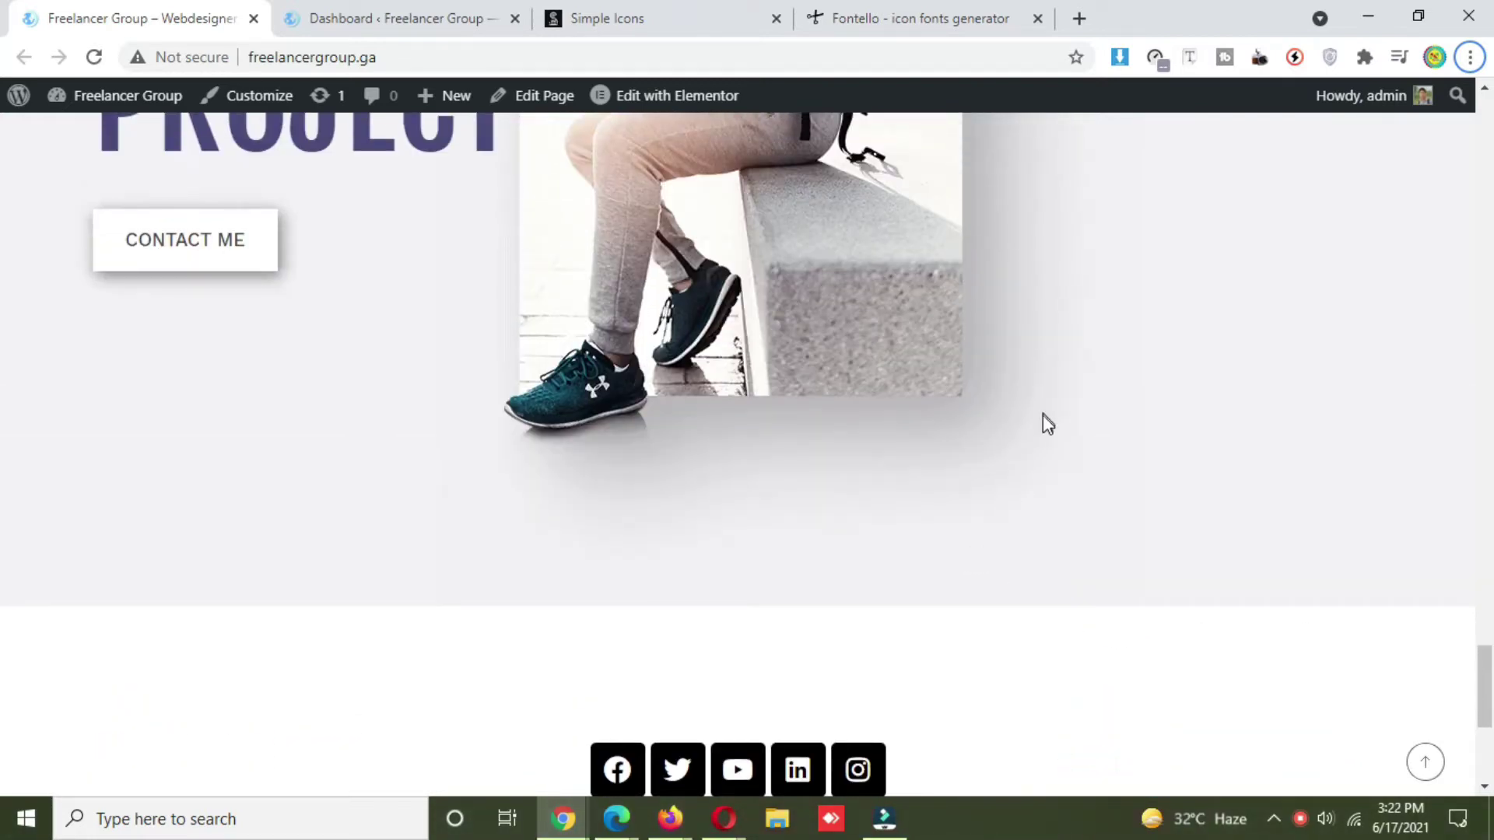
{"action": "scroll", "coordinate": [1043, 418], "scroll_direction": "up", "scroll_amount": 7}
{"action": "scroll", "coordinate": [1046, 430], "scroll_direction": "up", "scroll_amount": 20}
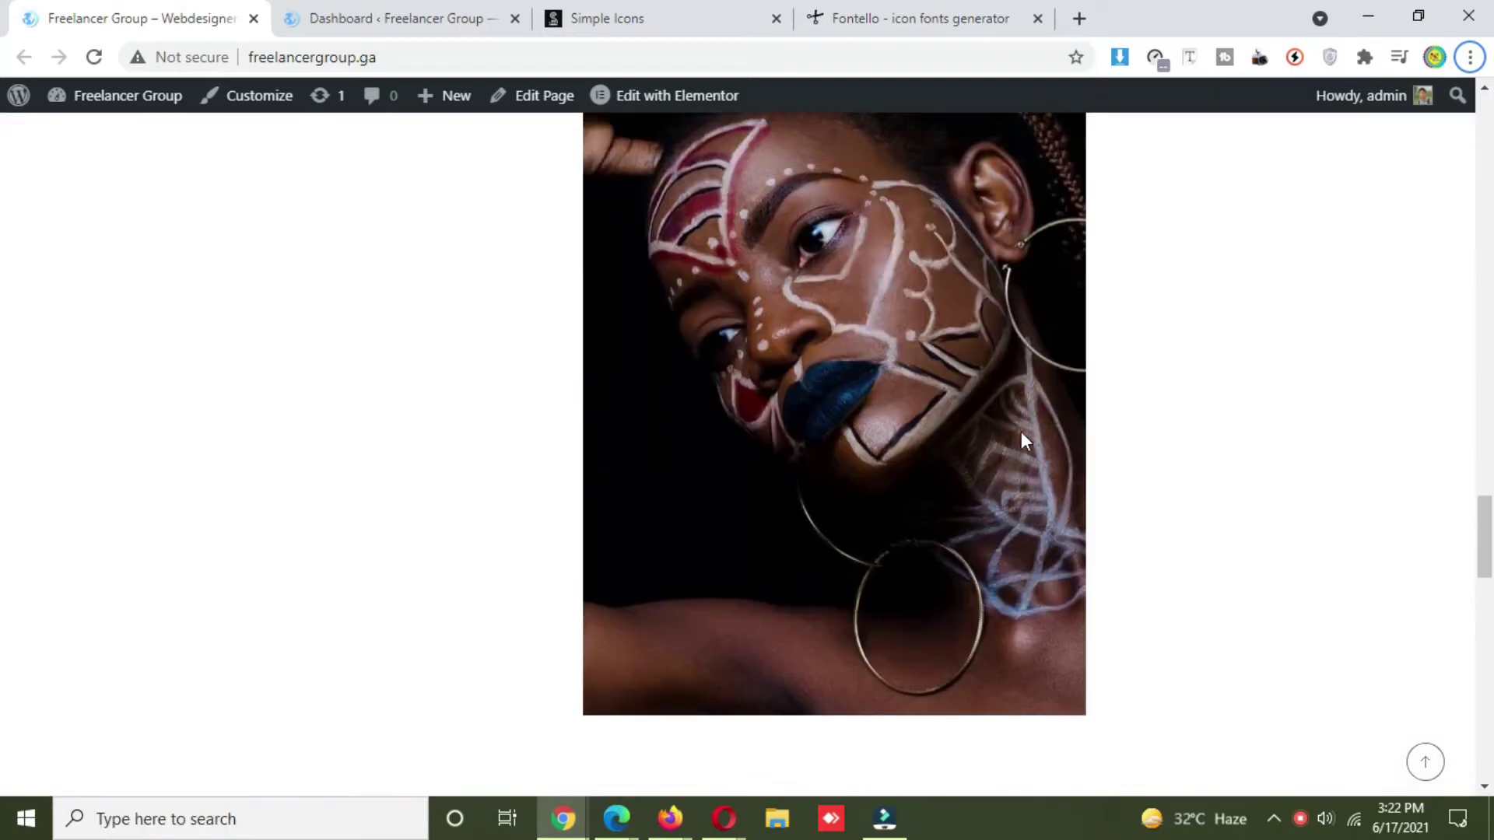
{"action": "scroll", "coordinate": [971, 429], "scroll_direction": "up", "scroll_amount": 15}
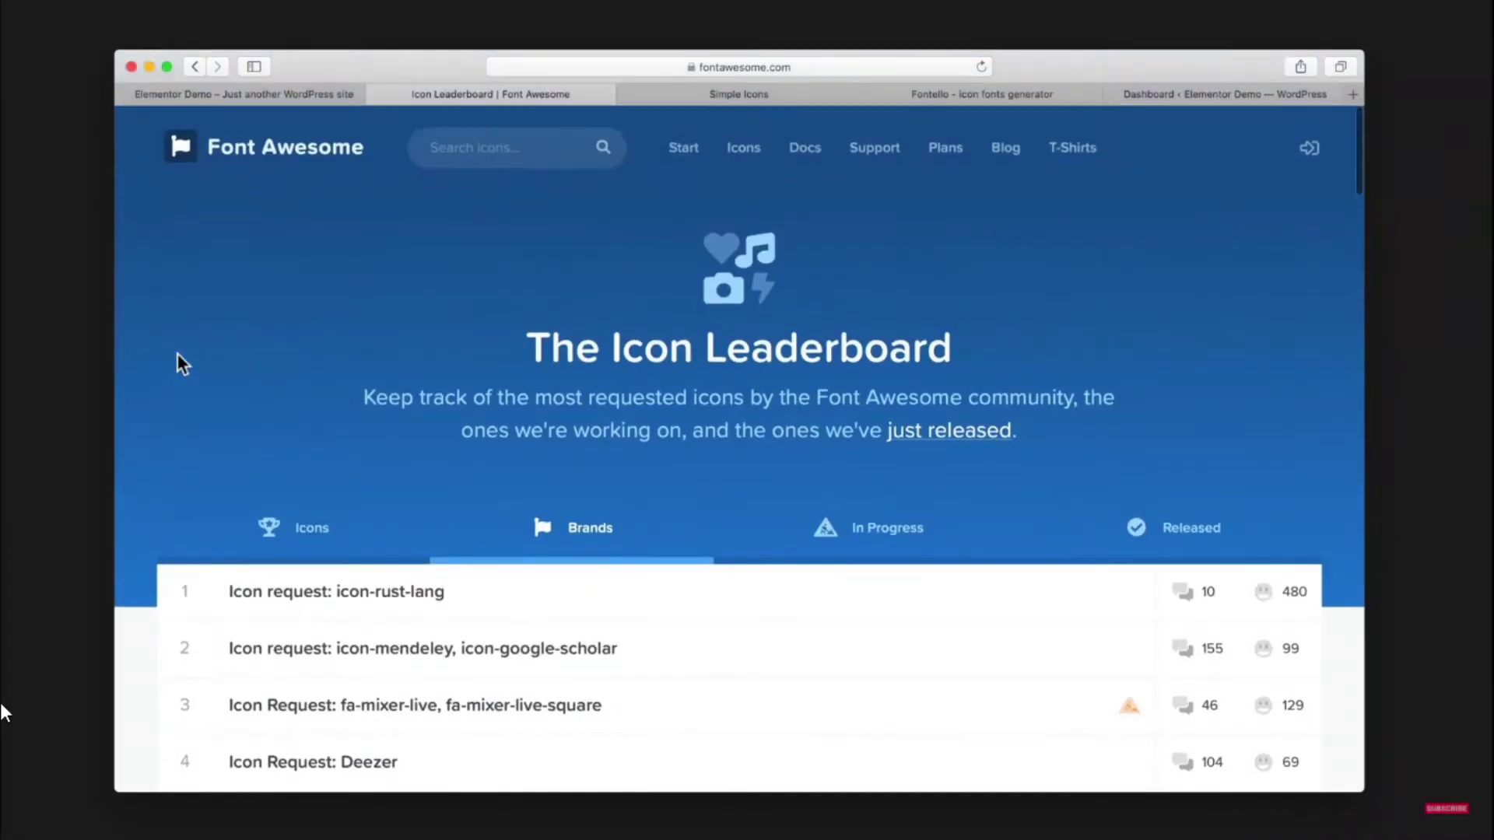
{"action": "scroll", "coordinate": [177, 354], "scroll_direction": "down", "scroll_amount": 5}
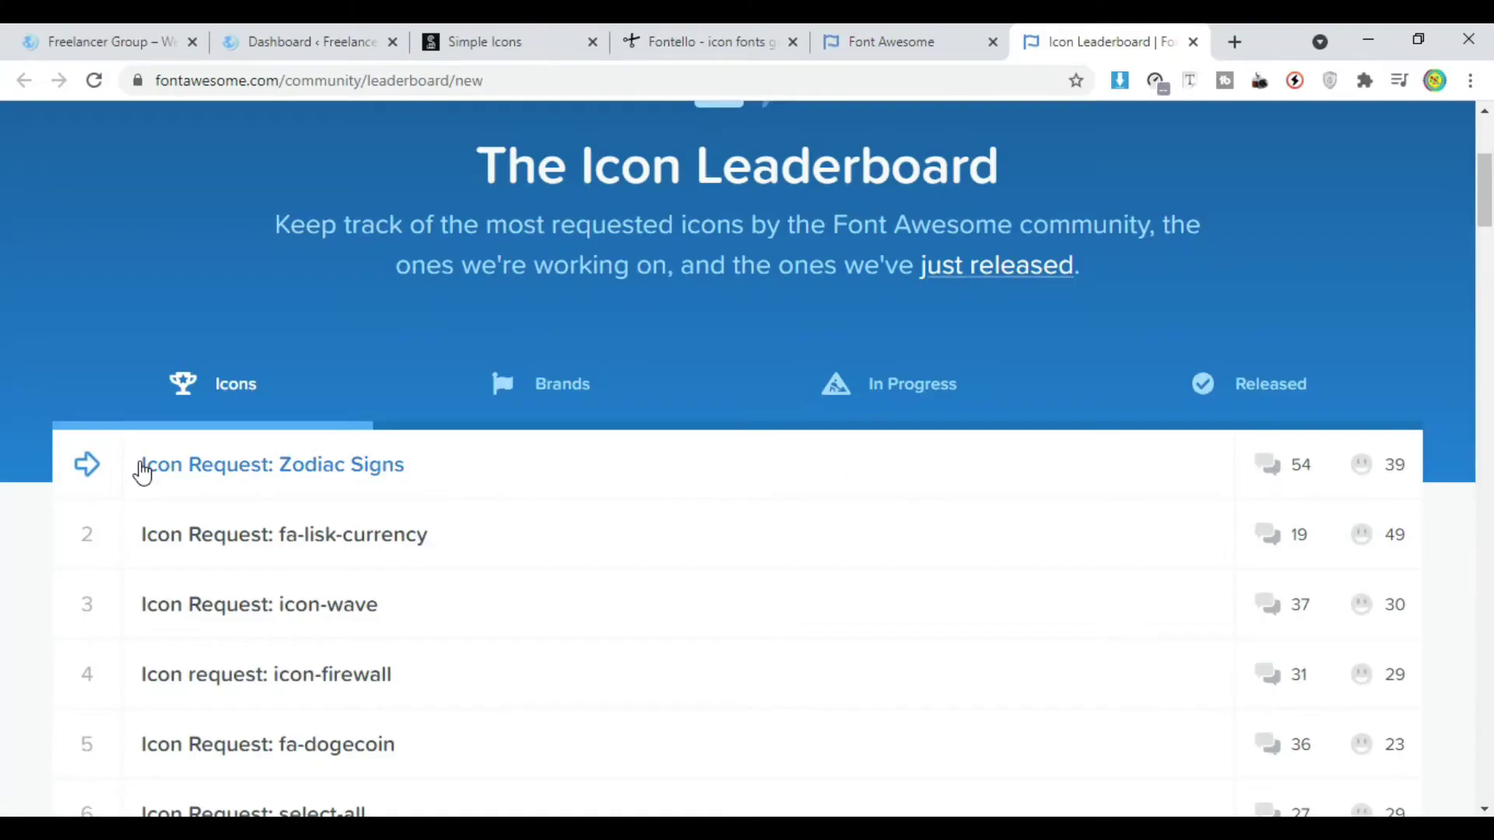
{"action": "scroll", "coordinate": [140, 471], "scroll_direction": "down", "scroll_amount": 4}
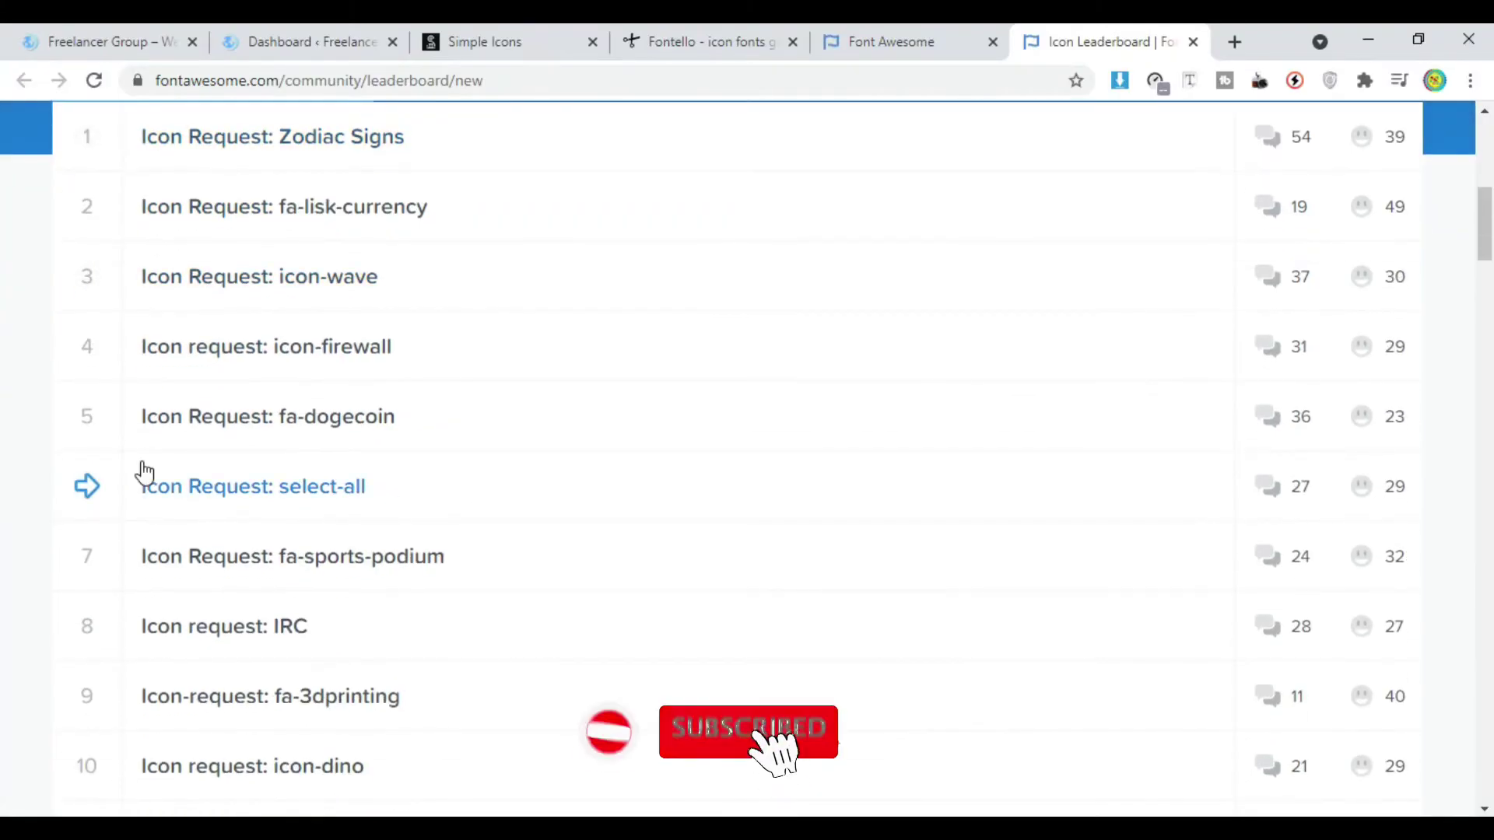
{"action": "scroll", "coordinate": [143, 471], "scroll_direction": "down", "scroll_amount": 3}
{"action": "scroll", "coordinate": [43, 473], "scroll_direction": "down", "scroll_amount": 1}
{"action": "scroll", "coordinate": [23, 482], "scroll_direction": "down", "scroll_amount": 5}
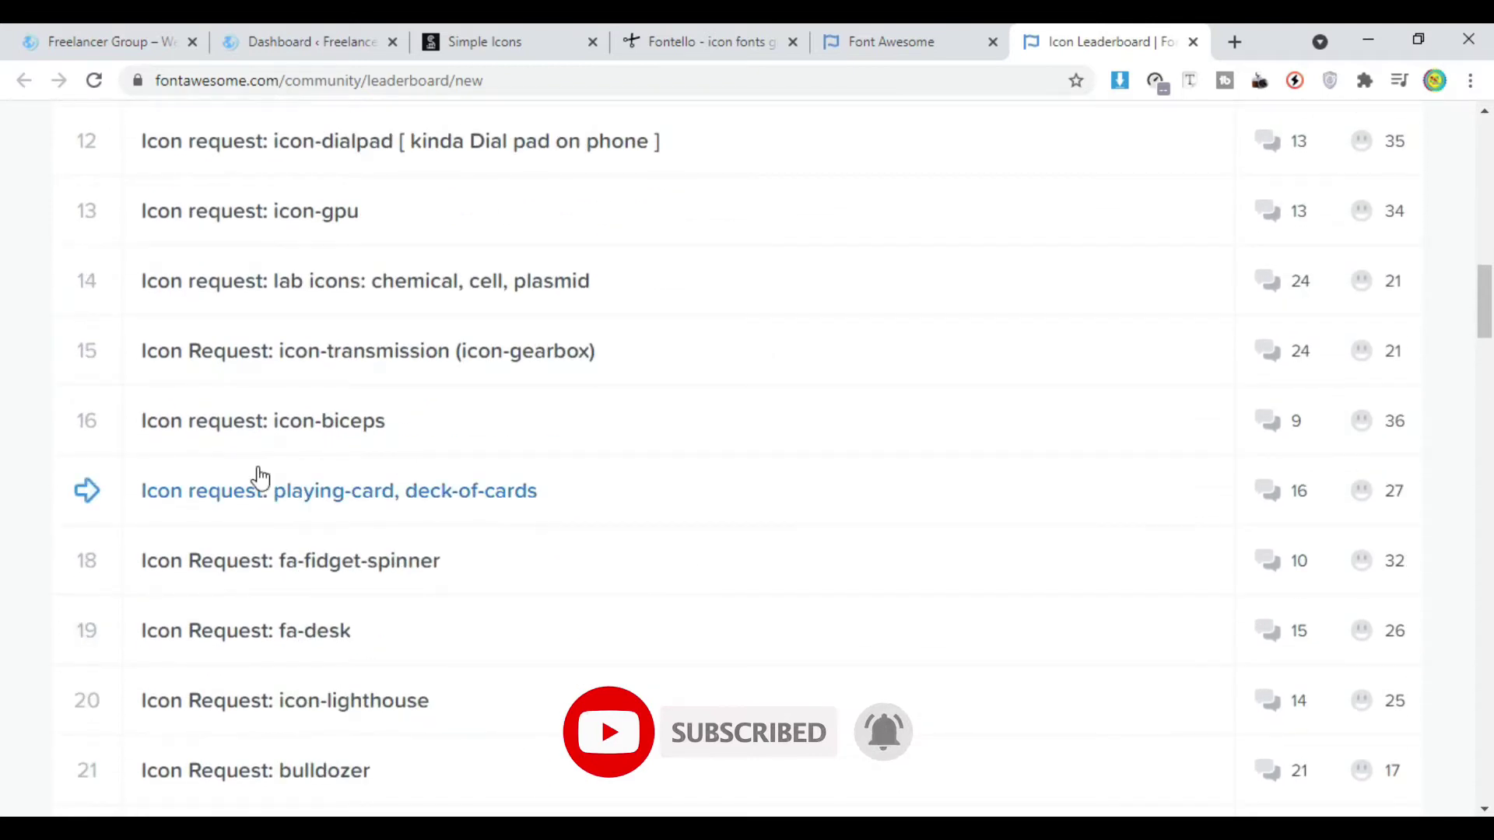
{"action": "scroll", "coordinate": [256, 477], "scroll_direction": "down", "scroll_amount": 1}
{"action": "scroll", "coordinate": [540, 561], "scroll_direction": "up", "scroll_amount": 1}
{"action": "scroll", "coordinate": [542, 562], "scroll_direction": "down", "scroll_amount": 6}
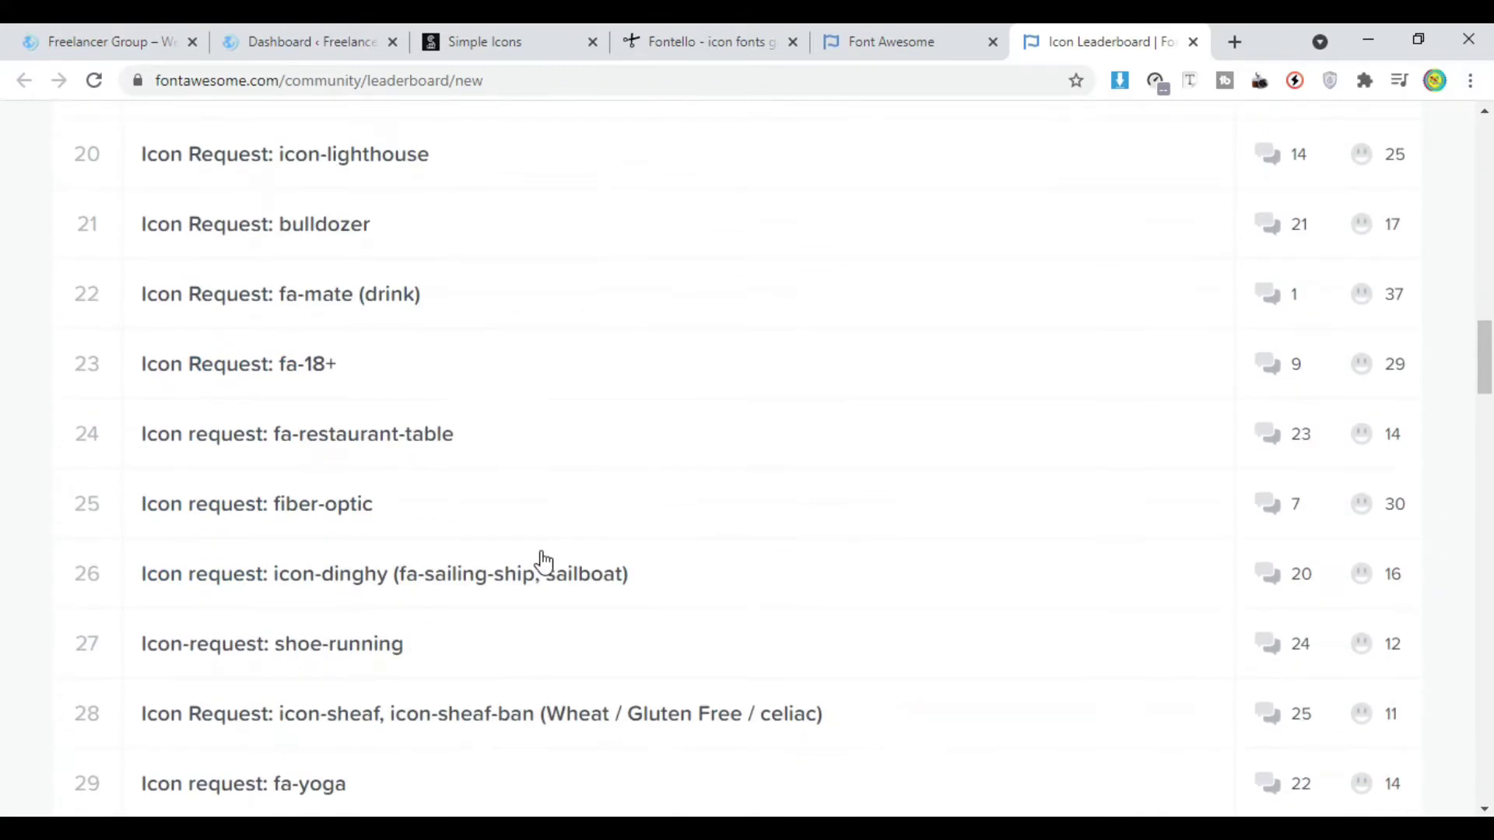
{"action": "scroll", "coordinate": [542, 562], "scroll_direction": "up", "scroll_amount": 10}
{"action": "scroll", "coordinate": [540, 559], "scroll_direction": "up", "scroll_amount": 15}
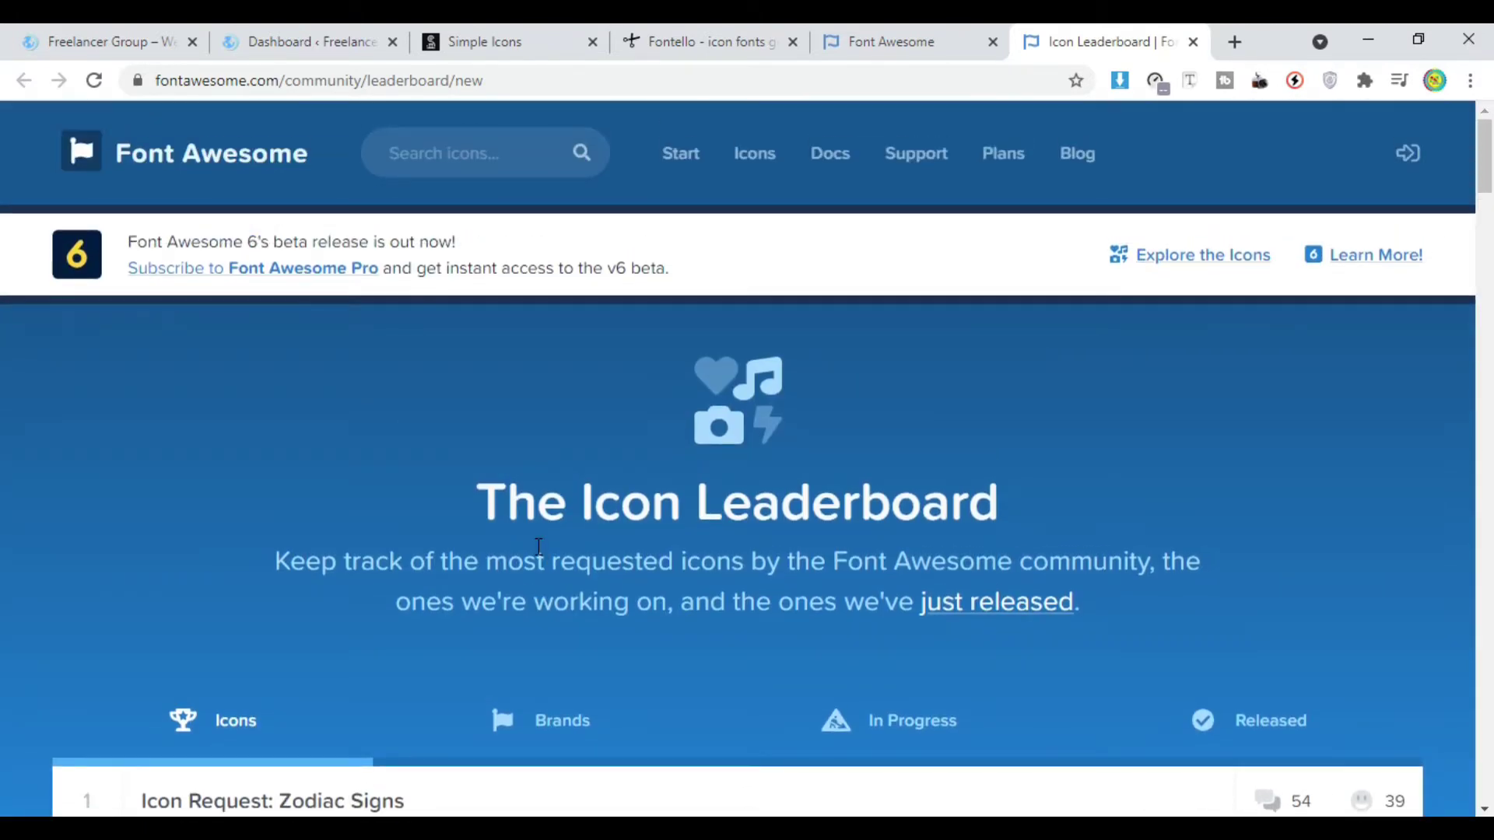
{"action": "scroll", "coordinate": [538, 546], "scroll_direction": "down", "scroll_amount": 4}
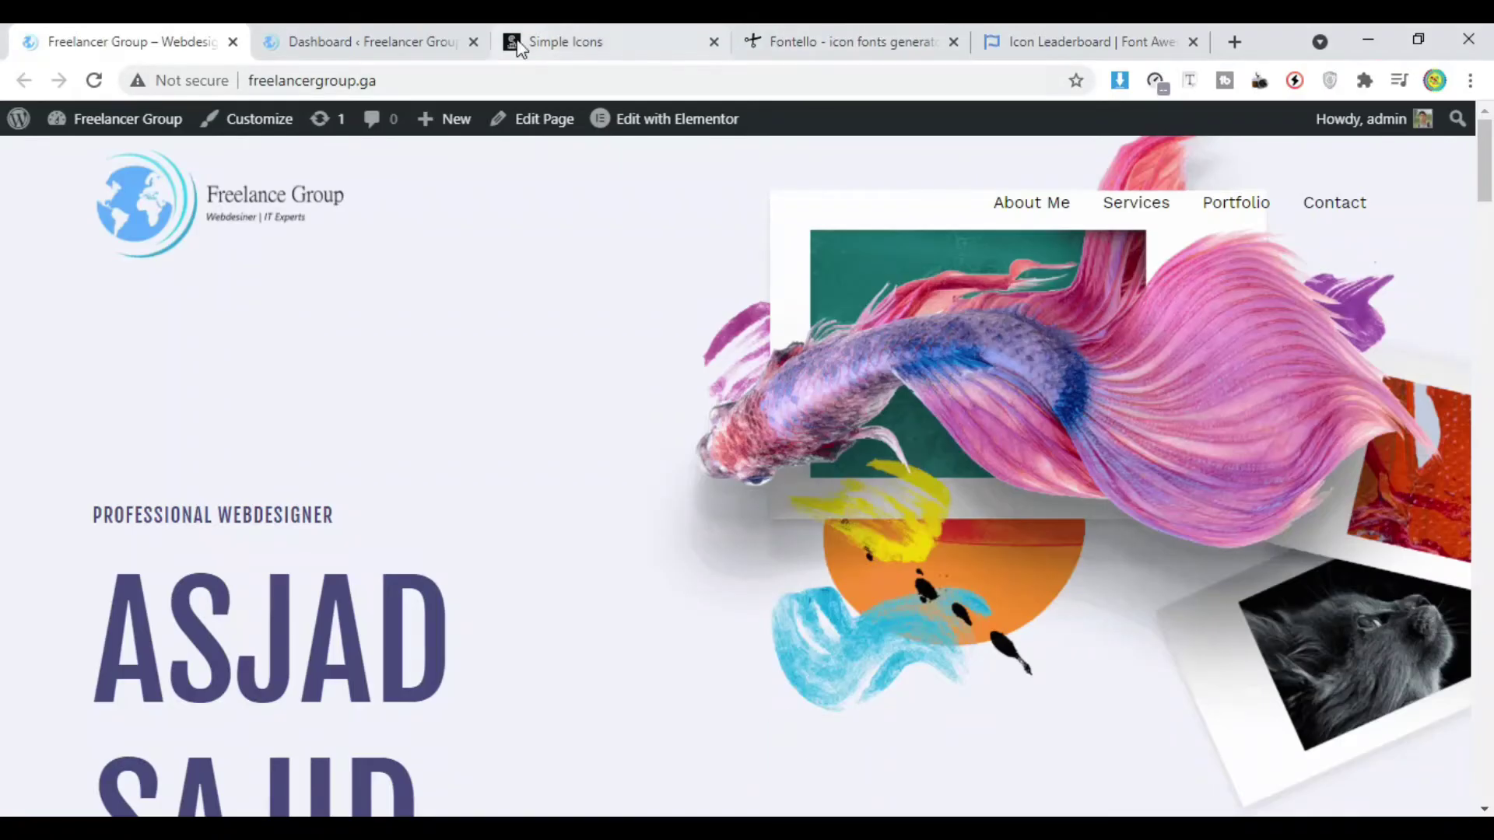
{"action": "left_click", "coordinate": [535, 41]}
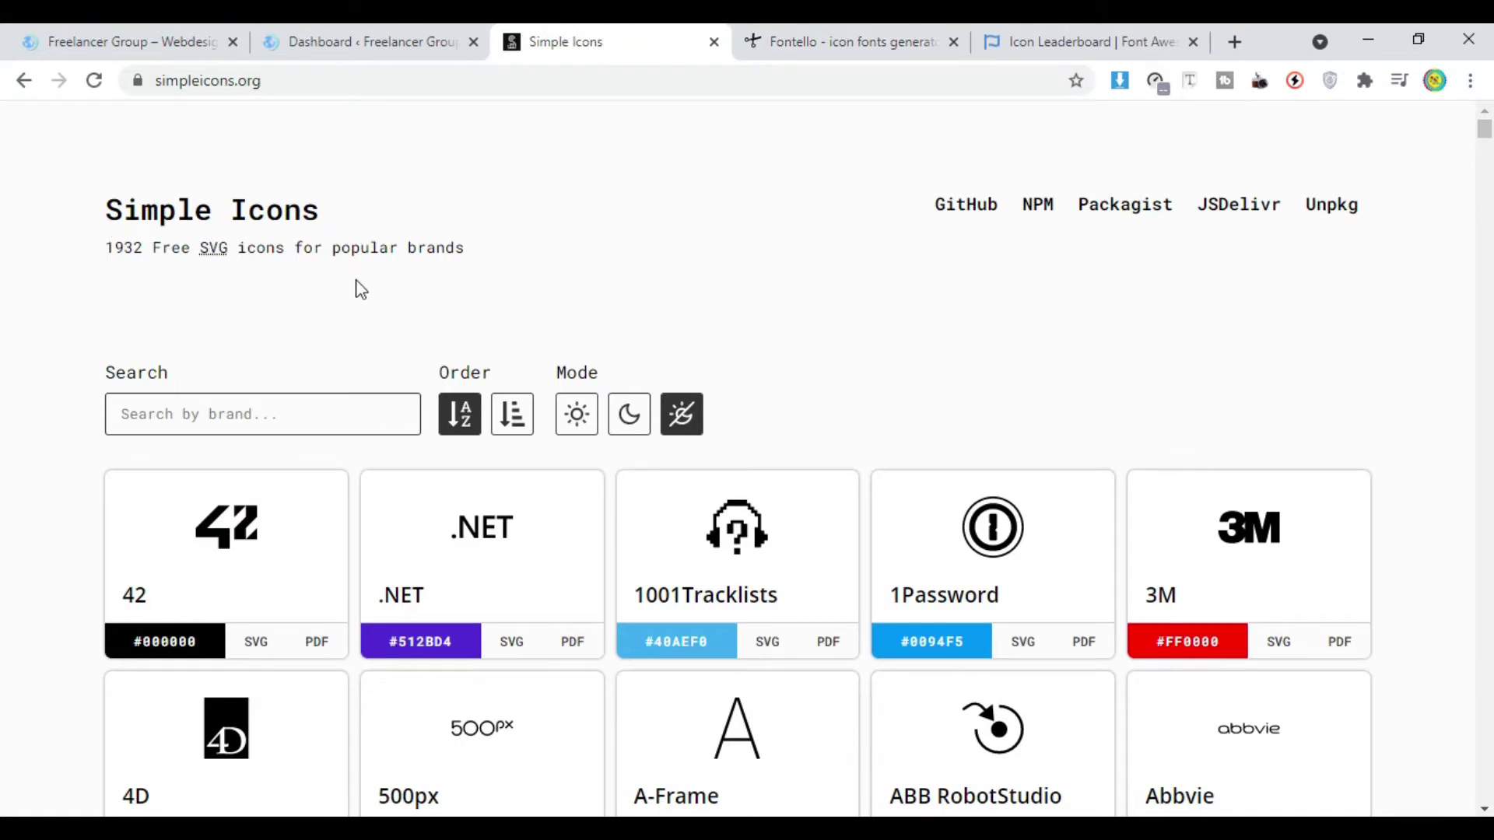
Step: Look over the Simple Icons homepage and its SVG brand icon cards
{"action": "double_click", "coordinate": [211, 249]}
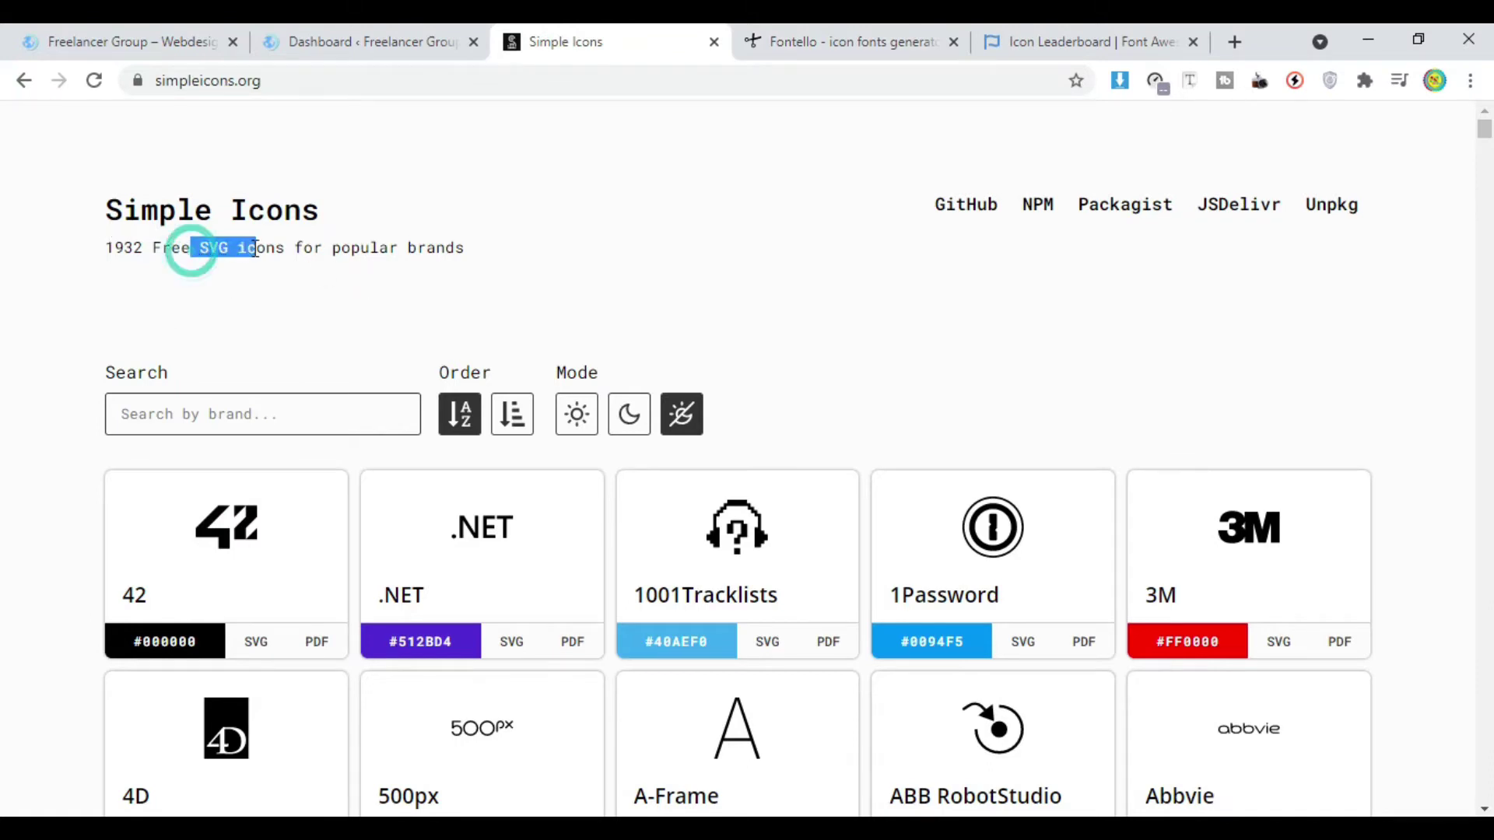
{"action": "left_click", "coordinate": [275, 281]}
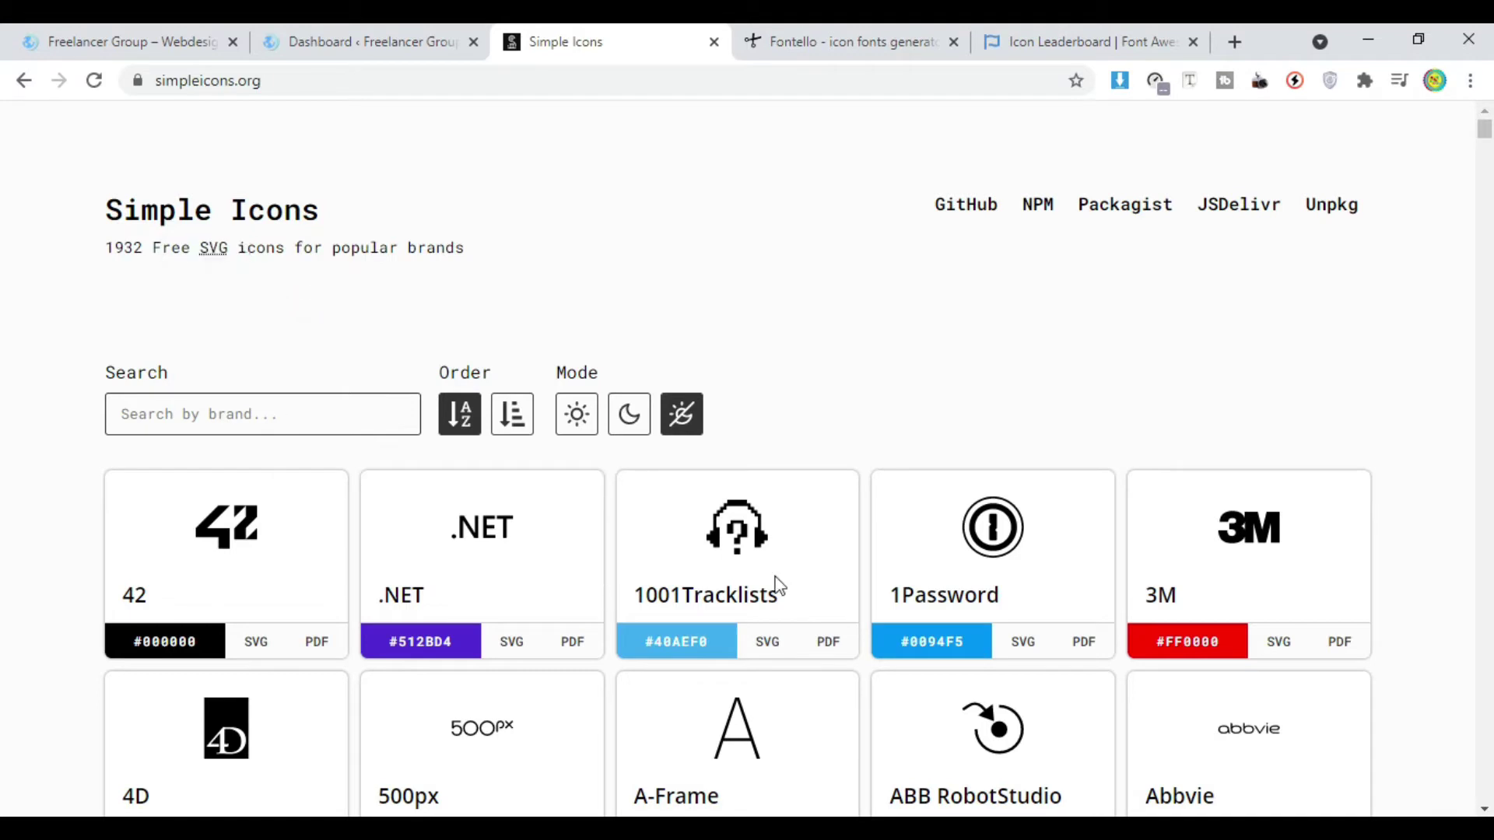
{"action": "scroll", "coordinate": [326, 310], "scroll_direction": "down", "scroll_amount": 2}
{"action": "scroll", "coordinate": [466, 311], "scroll_direction": "up", "scroll_amount": 2}
{"action": "left_click", "coordinate": [255, 638]}
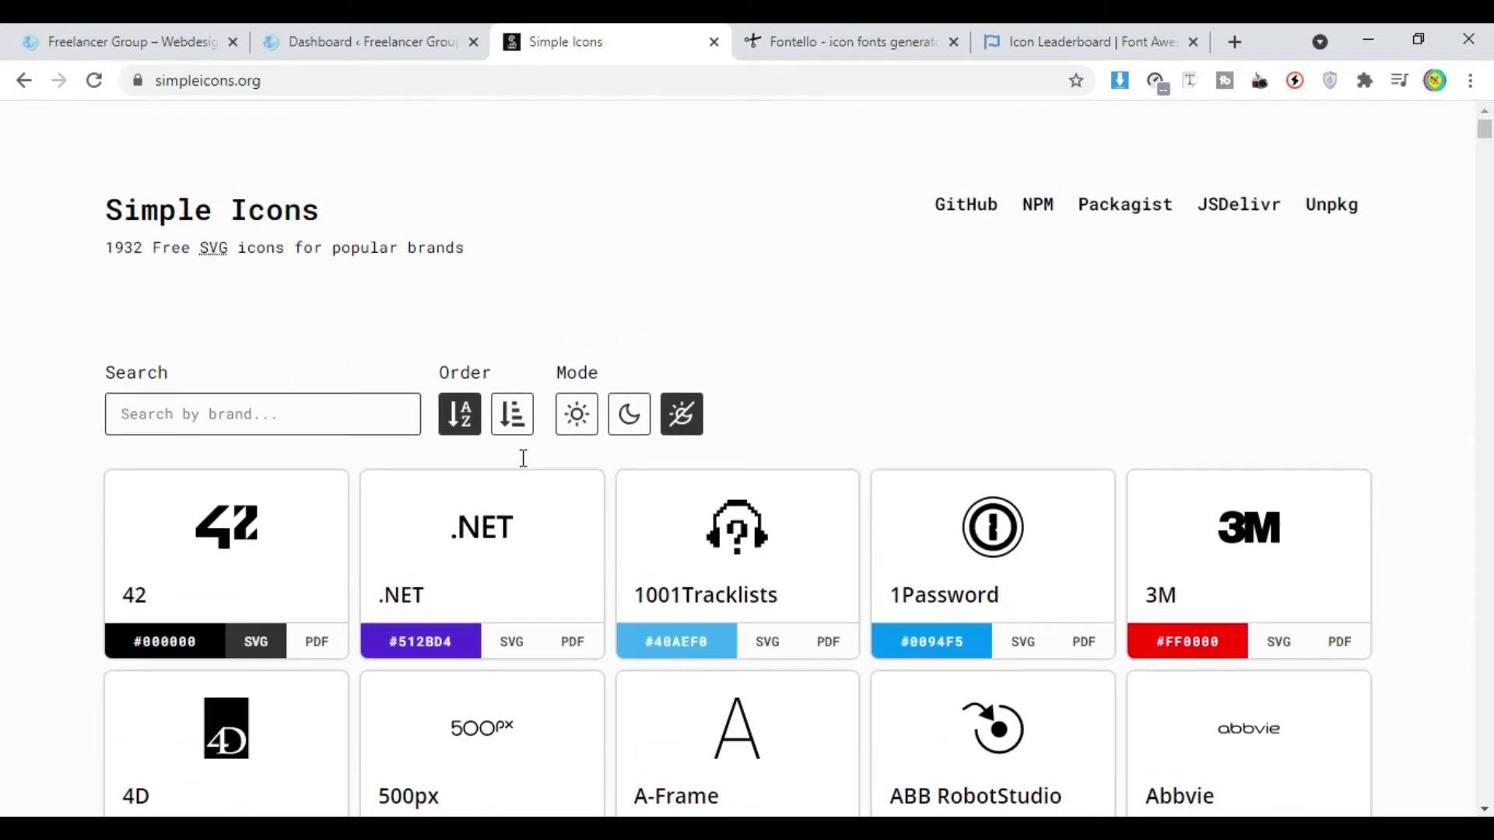
{"action": "left_click", "coordinate": [838, 374]}
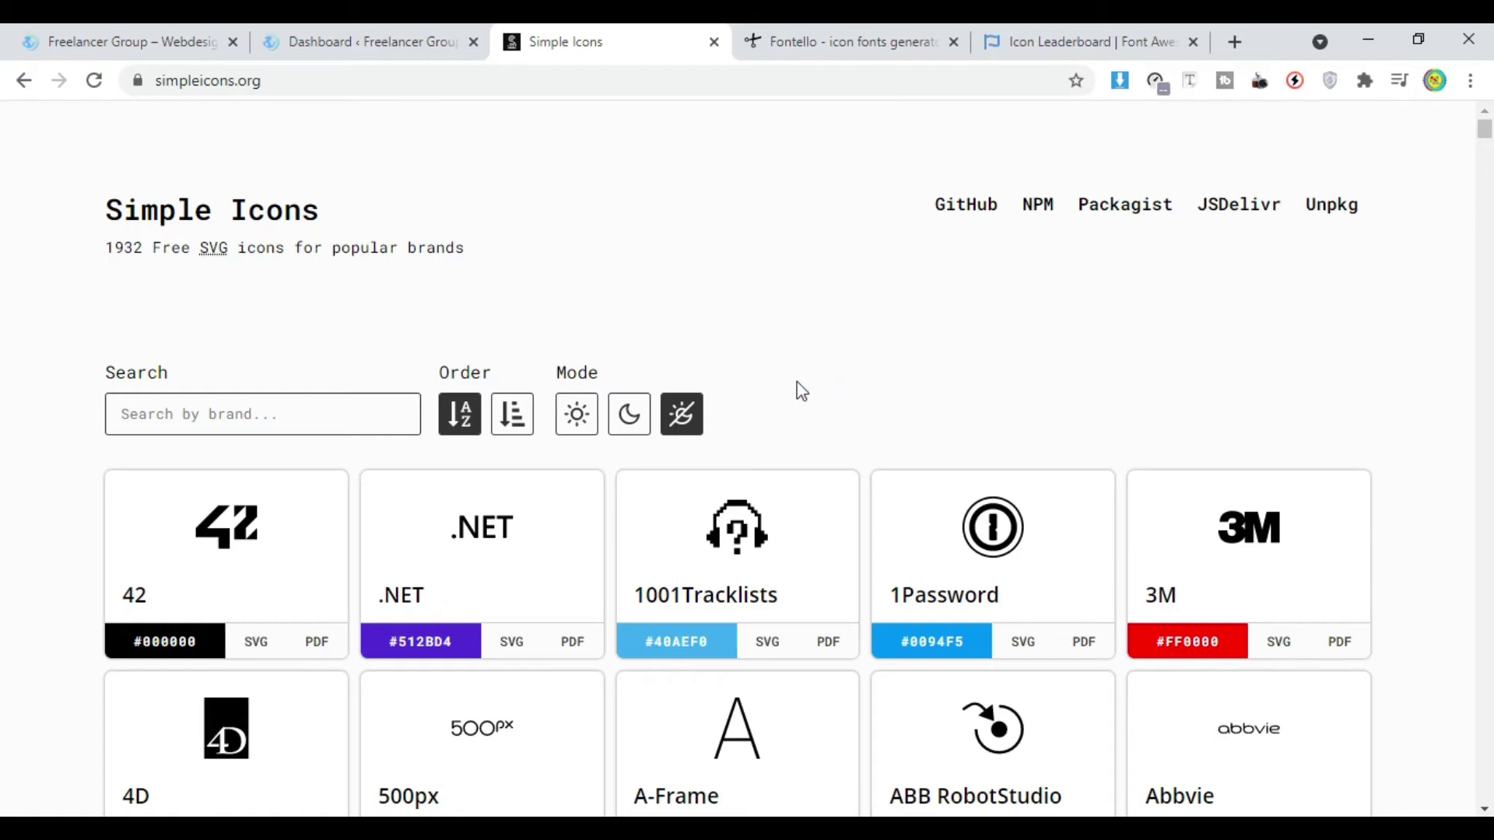
Step: Search Simple Icons for 'tiktok' and download the TikTok logo as an SVG
{"action": "left_click", "coordinate": [312, 417]}
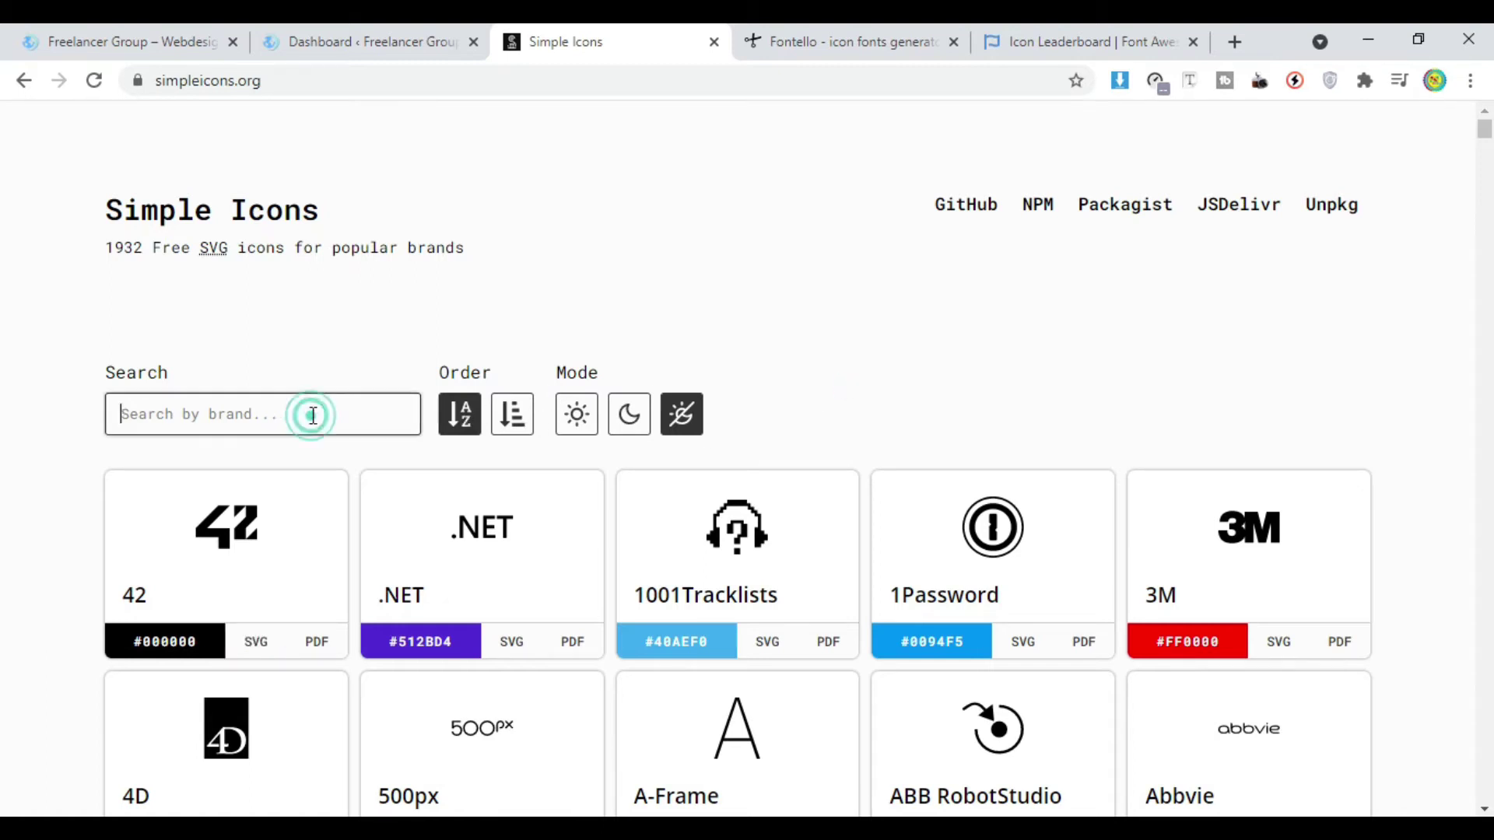
{"action": "type", "text": "ti"}
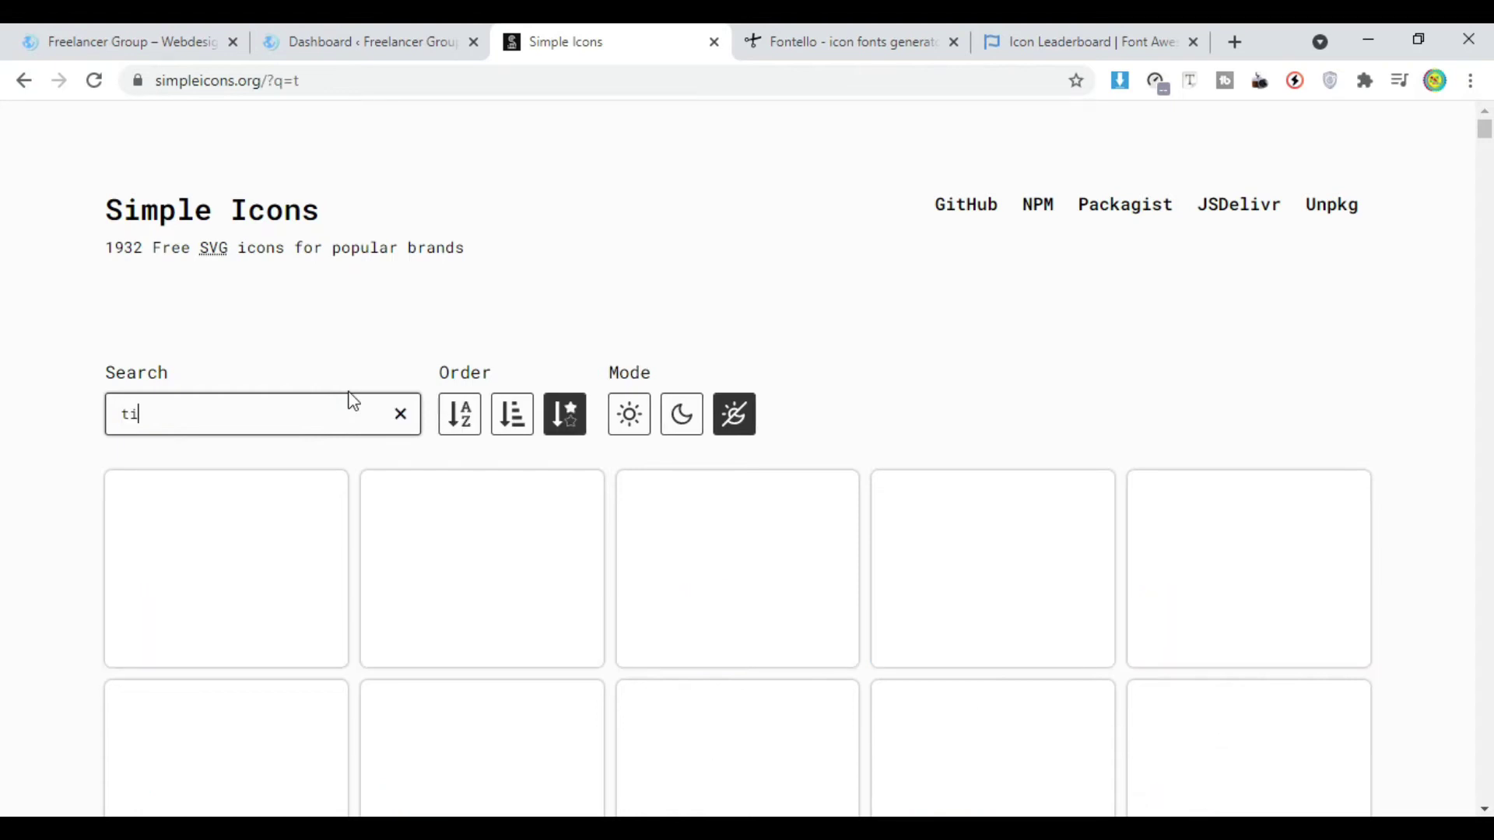
{"action": "type", "text": "ktok"}
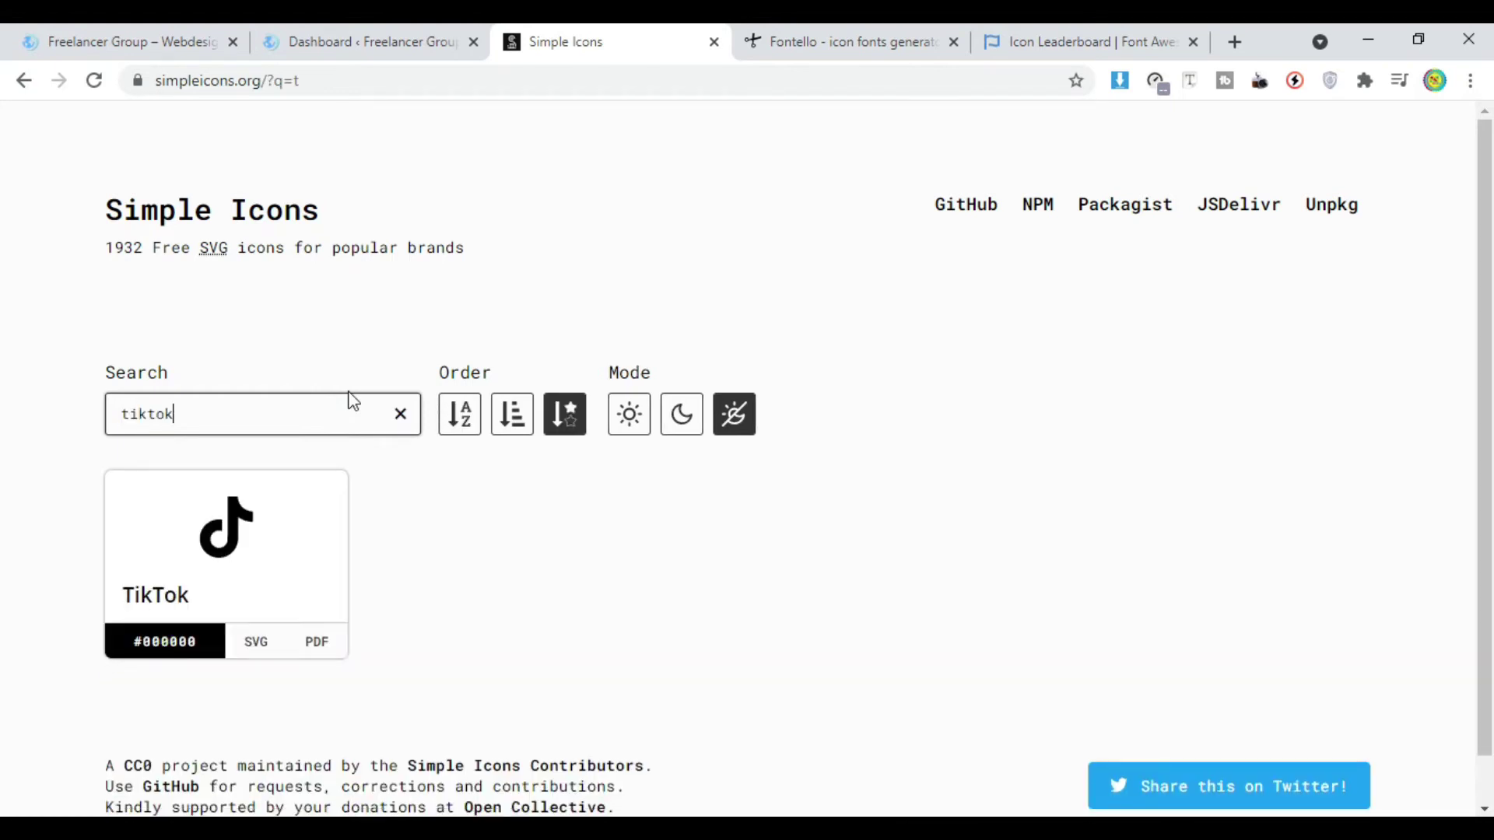
{"action": "left_click", "coordinate": [261, 652]}
{"action": "left_click", "coordinate": [256, 643]}
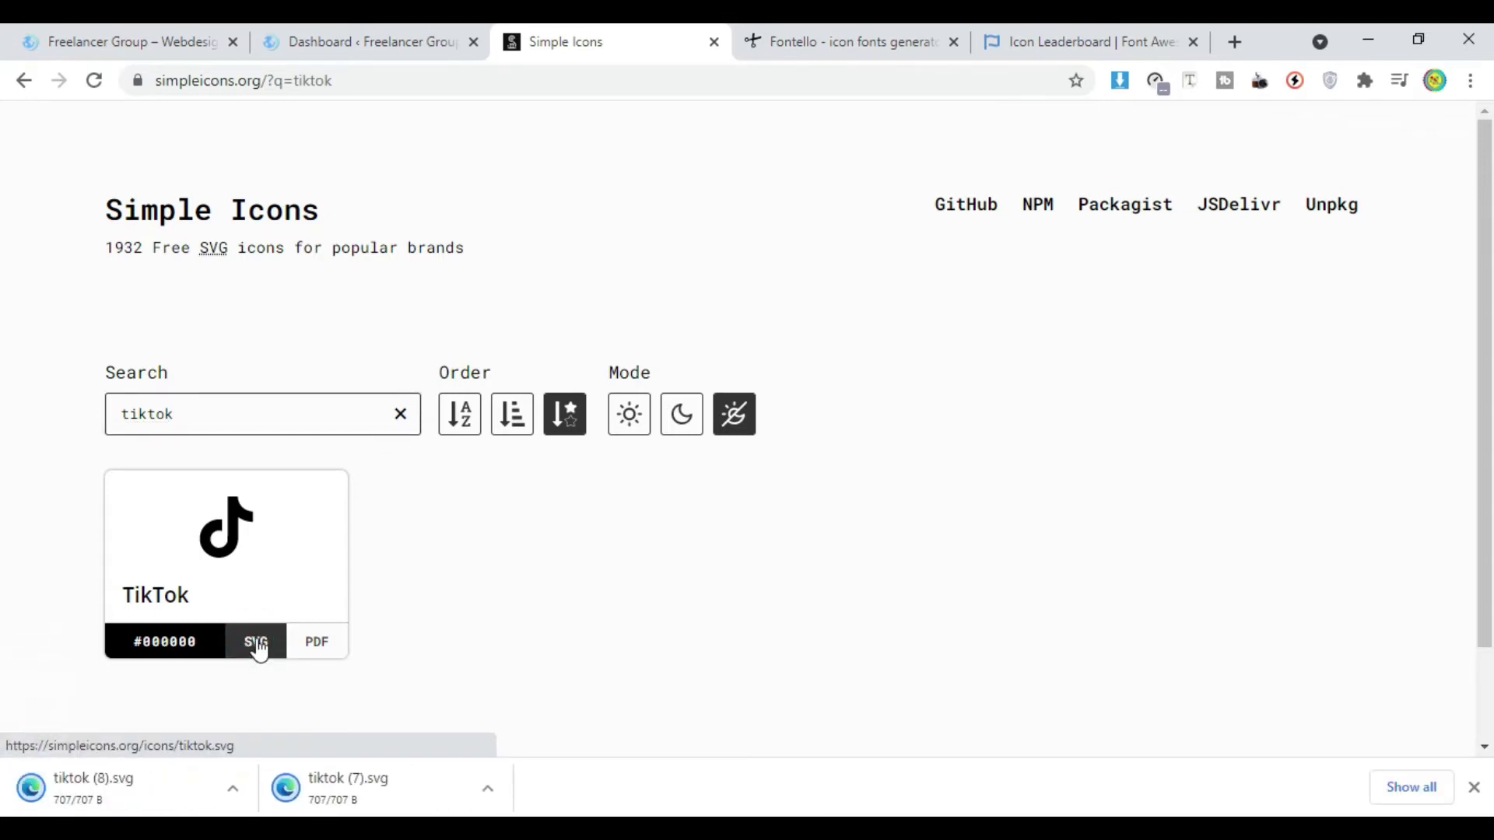
{"action": "key", "text": "ctrl+Tab"}
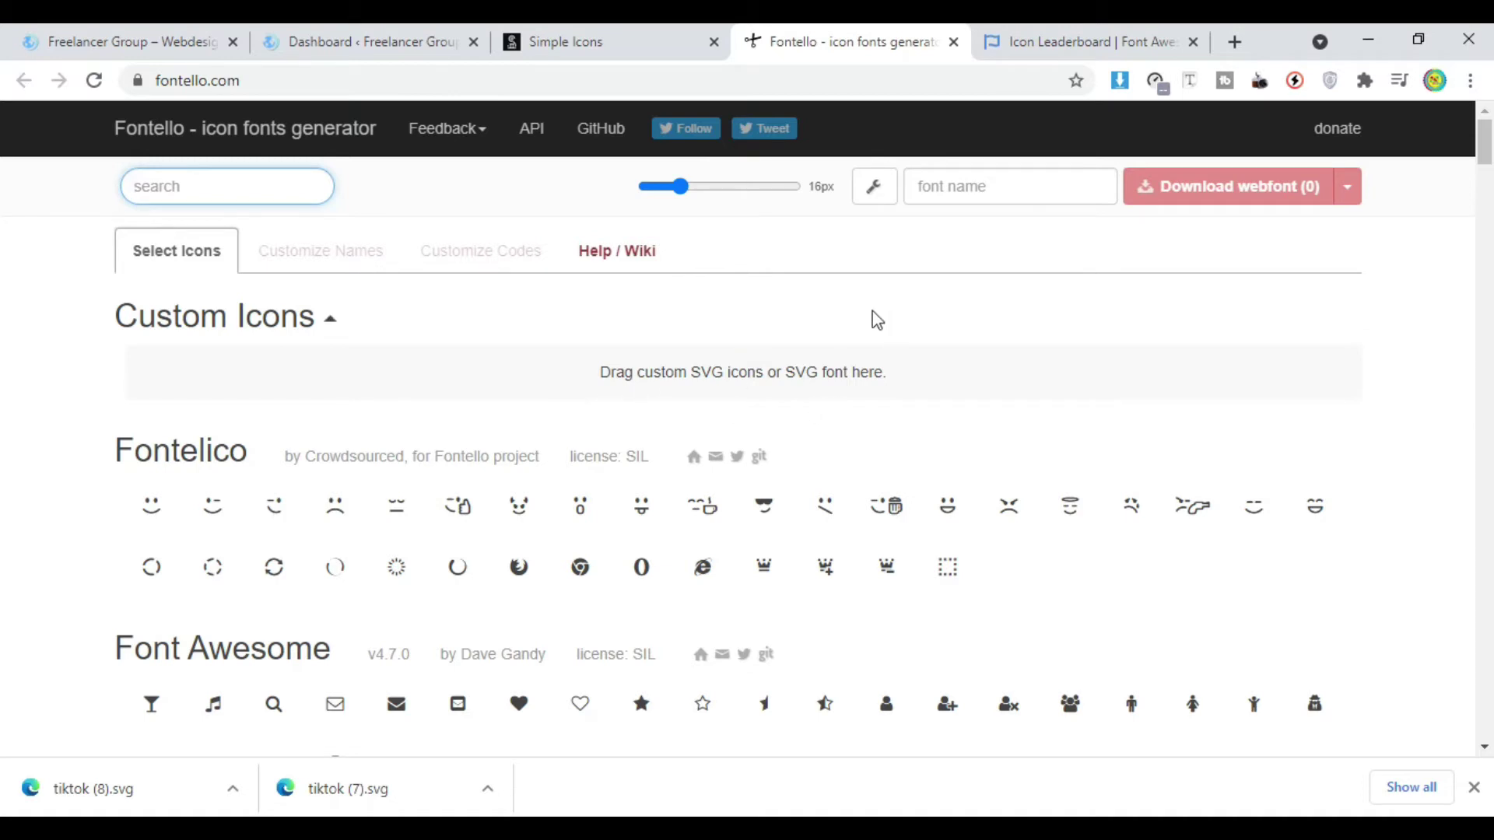
Step: Import the TikTok SVG into Fontello, name the font 'tiktok' and download the webfont zip
{"action": "left_click_drag", "start_coordinate": [91, 791], "coordinate": [585, 399]}
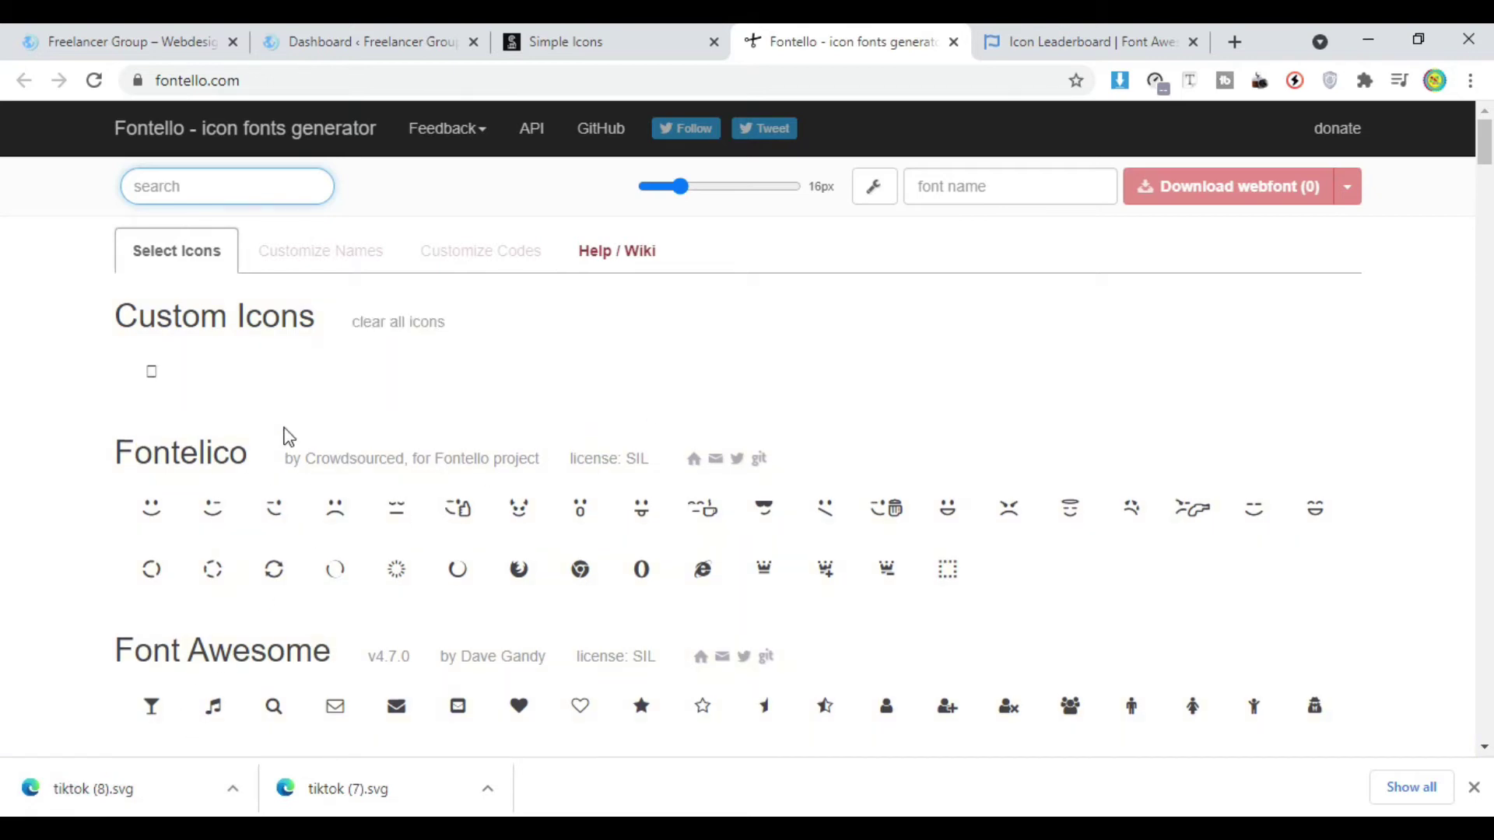
{"action": "left_click", "coordinate": [155, 380]}
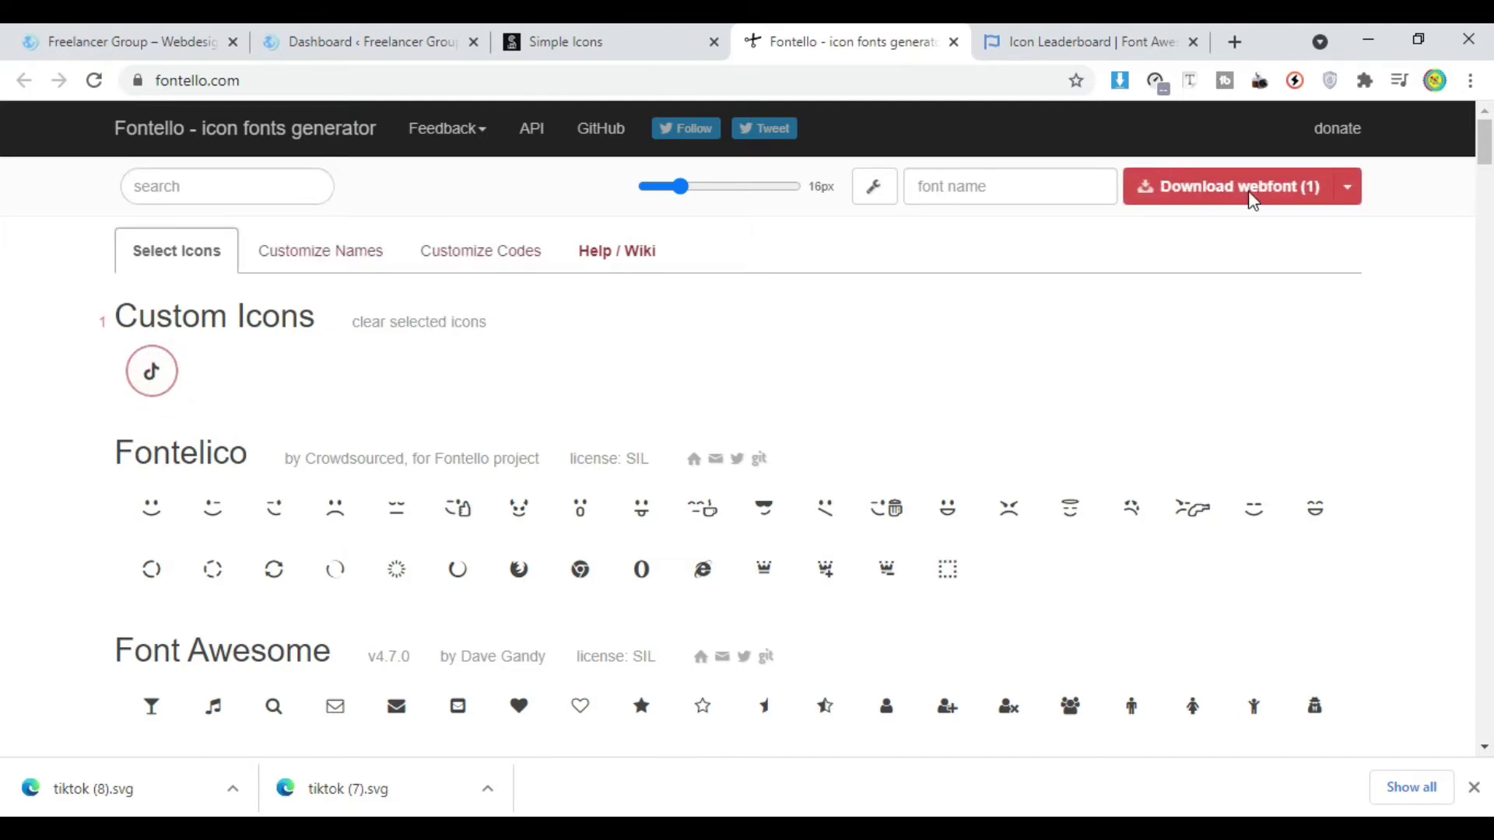
{"action": "left_click", "coordinate": [1006, 187]}
{"action": "type", "text": "tiktok"}
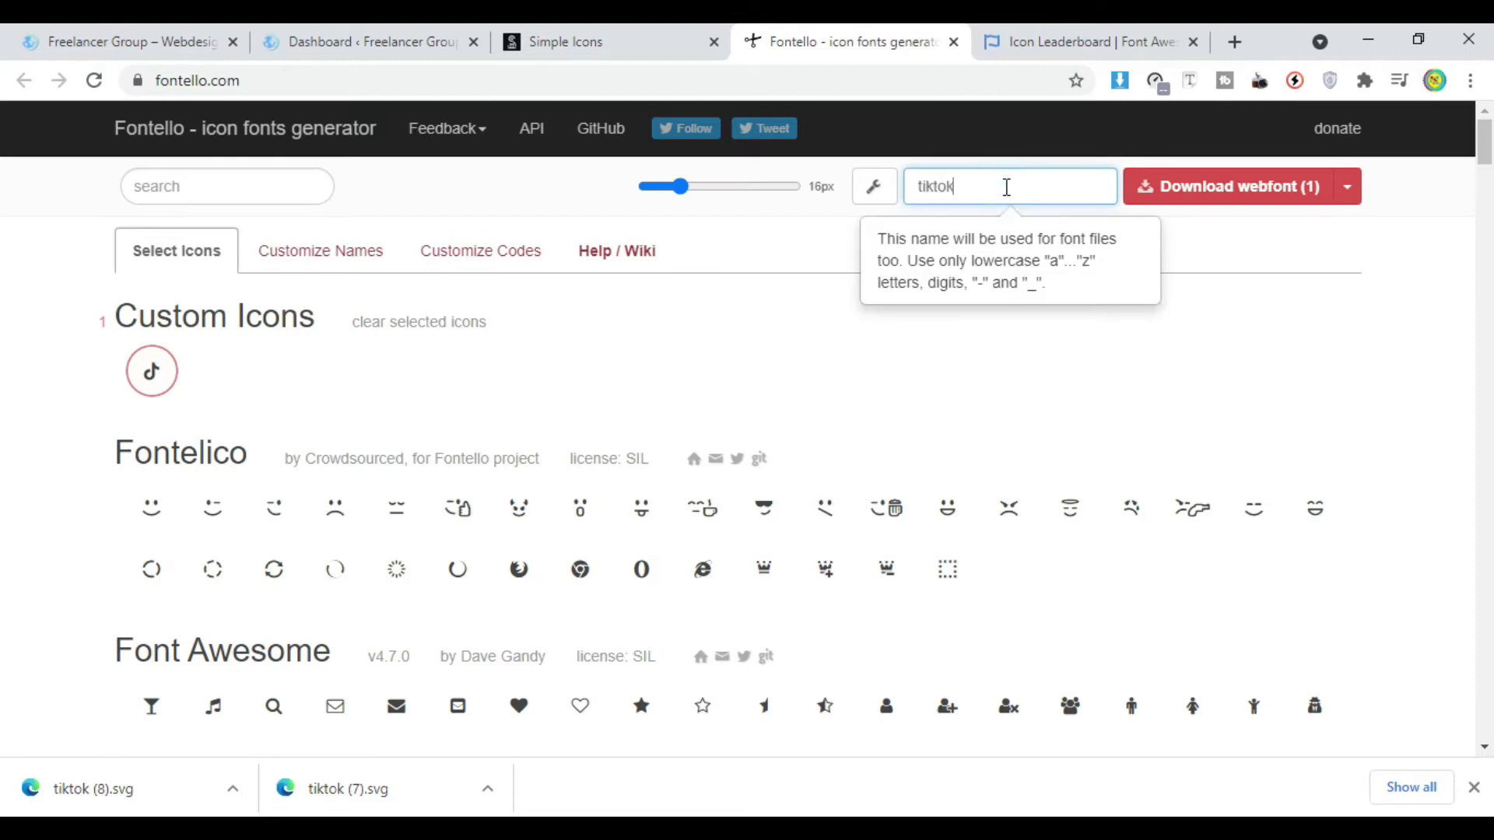
{"action": "left_click", "coordinate": [1307, 190]}
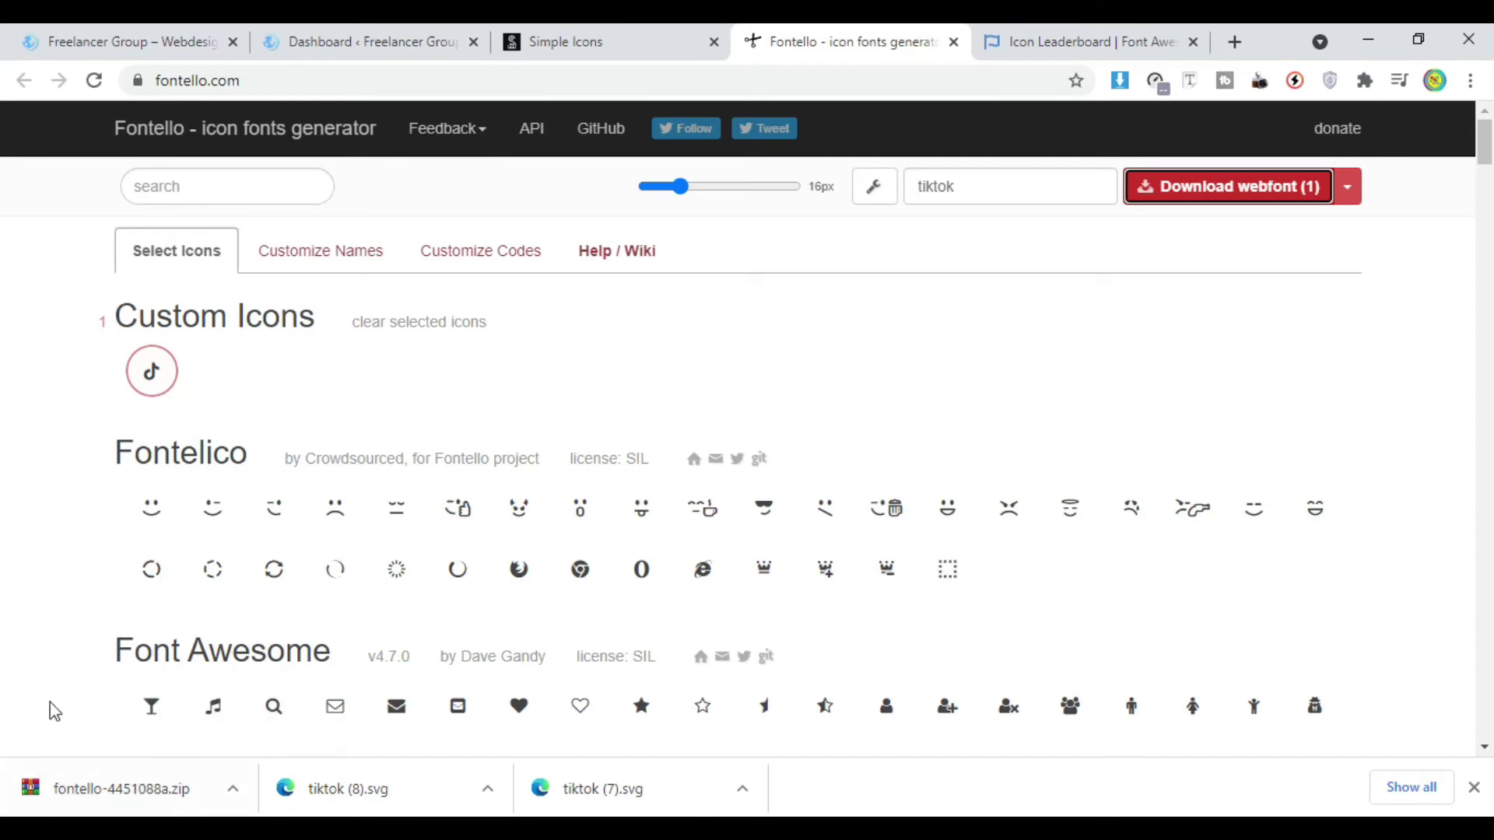
{"action": "left_click", "coordinate": [304, 42]}
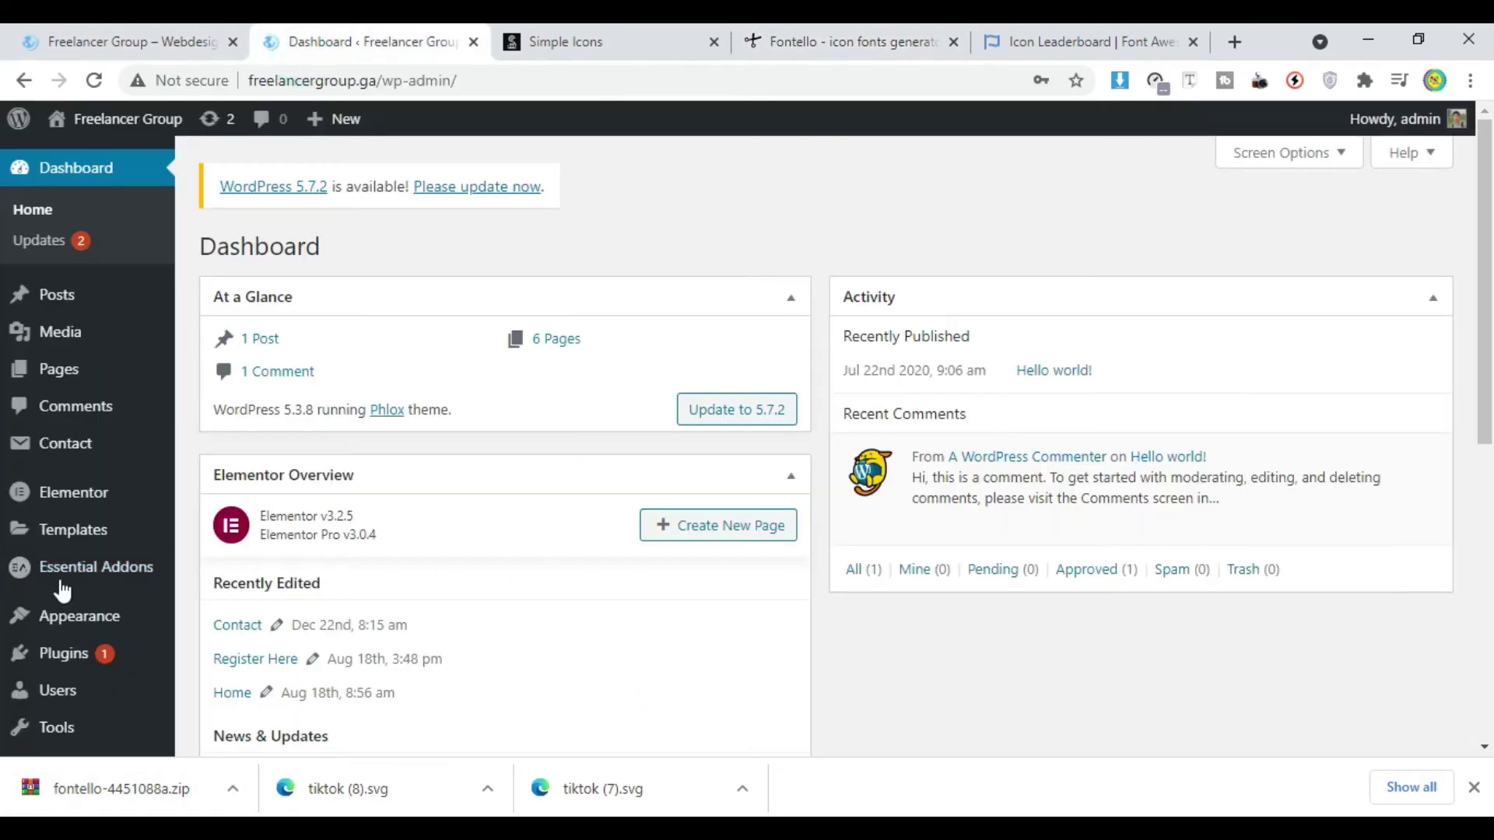
Step: Start a new Elementor custom icon set titled TIKTOK
{"action": "scroll", "coordinate": [94, 513], "scroll_direction": "down", "scroll_amount": 1}
{"action": "mouse_move", "coordinate": [105, 418]}
{"action": "left_click", "coordinate": [227, 486]}
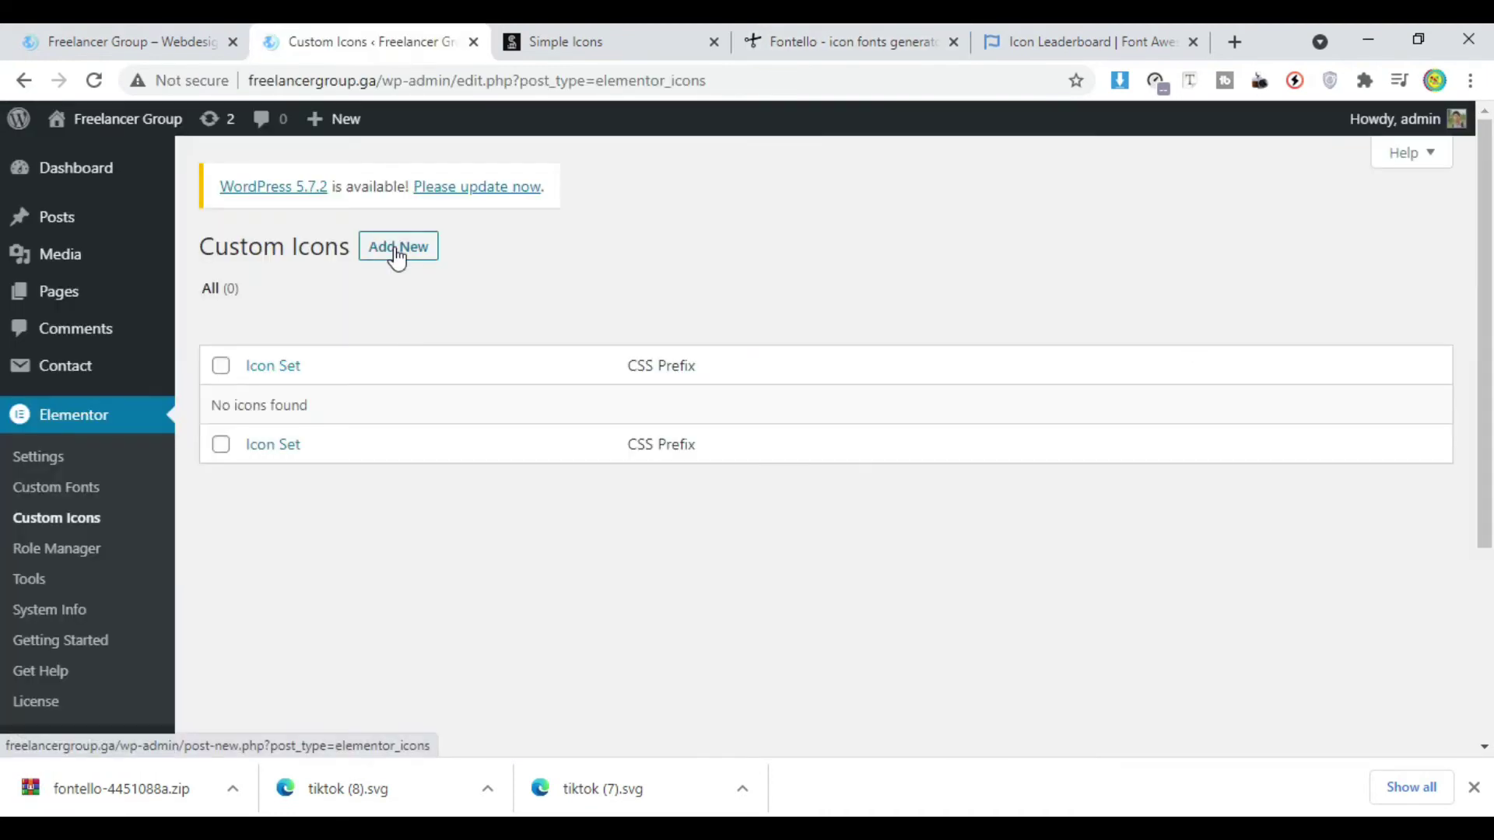
{"action": "left_click", "coordinate": [396, 251]}
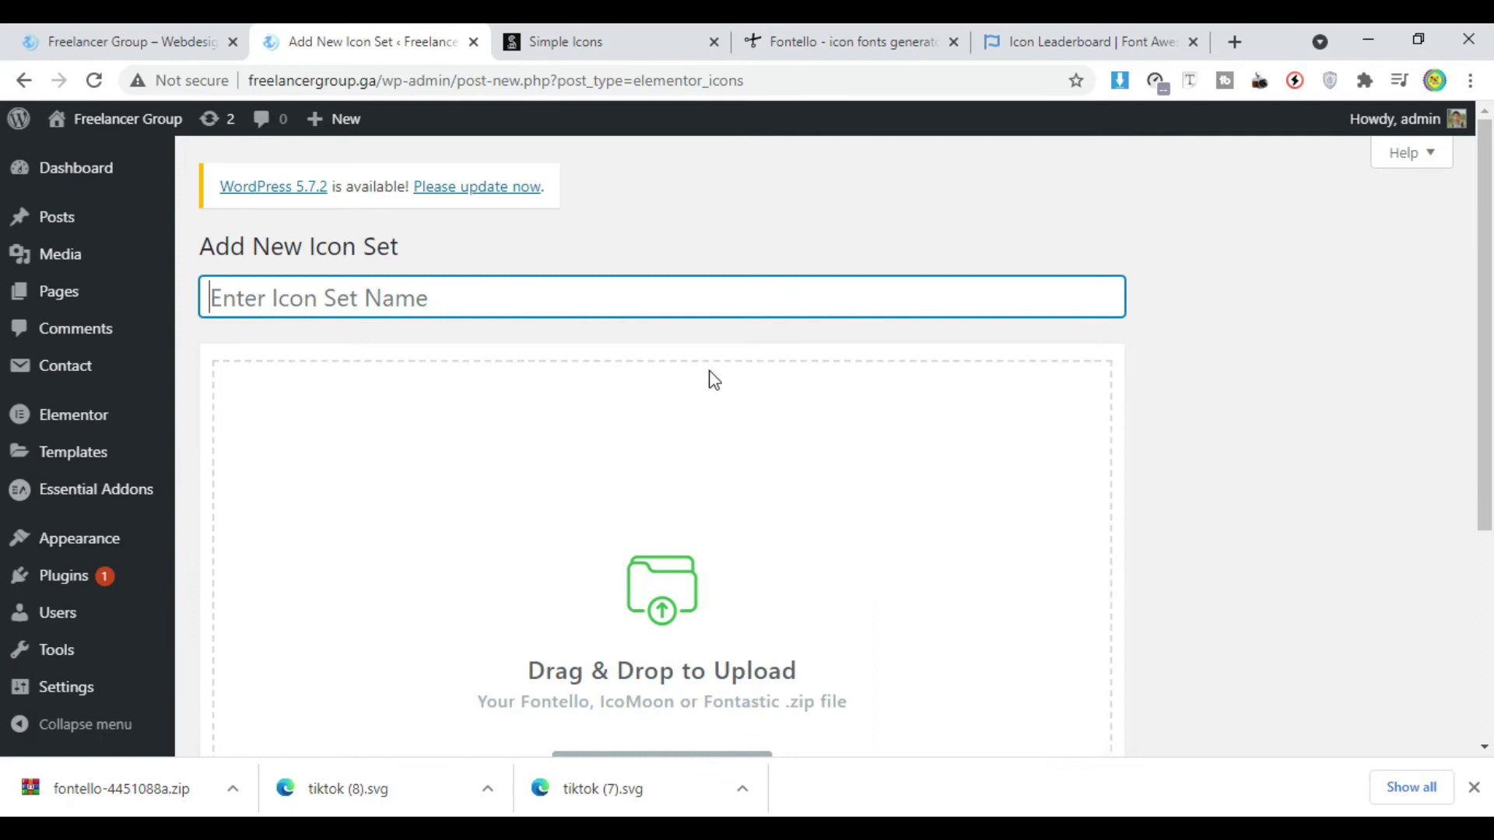
{"action": "type", "text": "TIKTOK"}
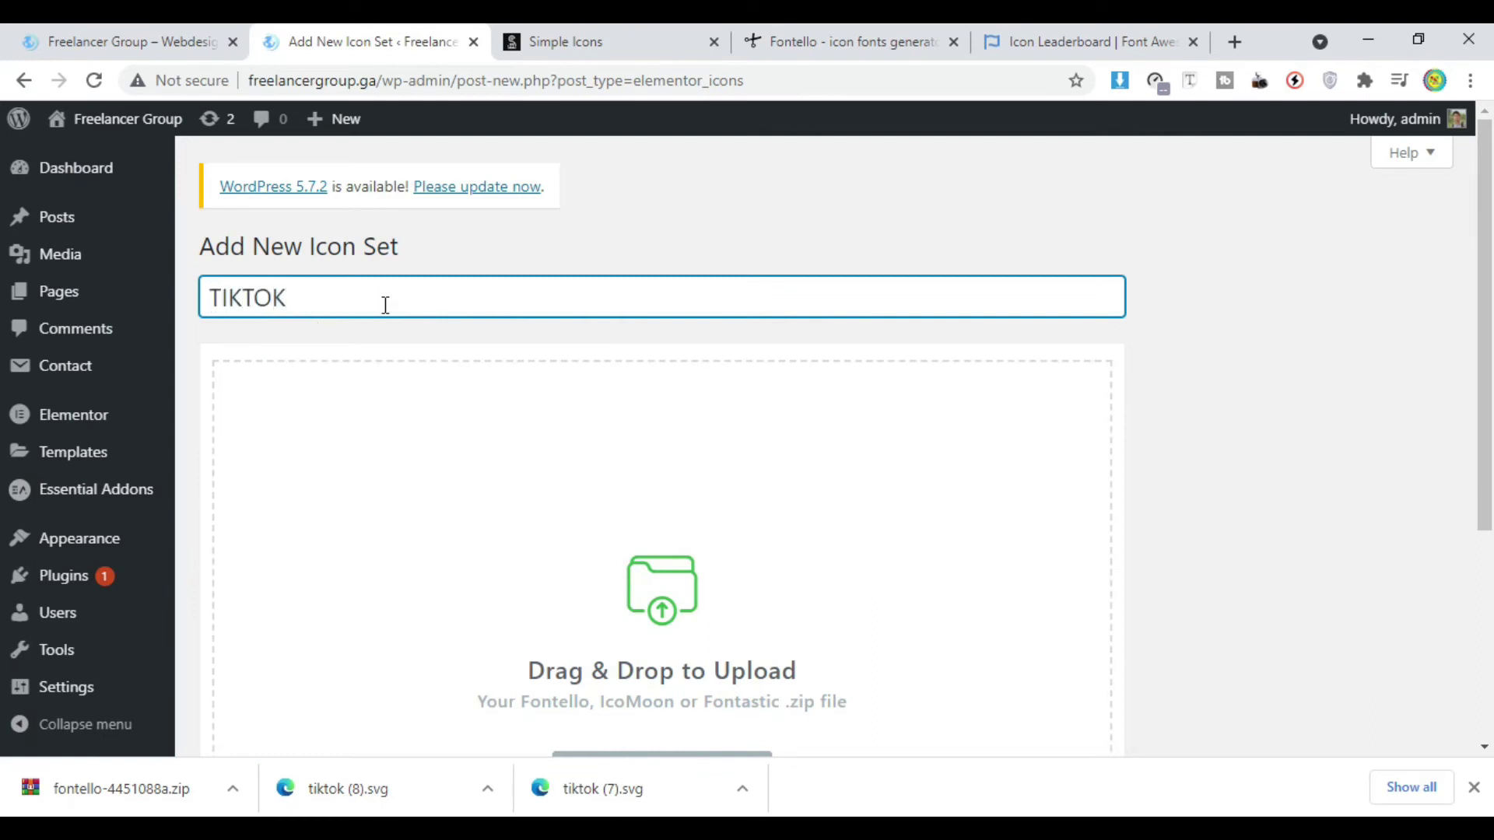
Step: Upload the Fontello zip fontello-4451088a.zip into the TIKTOK set and save it
{"action": "left_click_drag", "start_coordinate": [158, 795], "coordinate": [486, 634]}
{"action": "scroll", "coordinate": [551, 604], "scroll_direction": "down", "scroll_amount": 3}
{"action": "left_click_drag", "start_coordinate": [157, 766], "coordinate": [706, 574]}
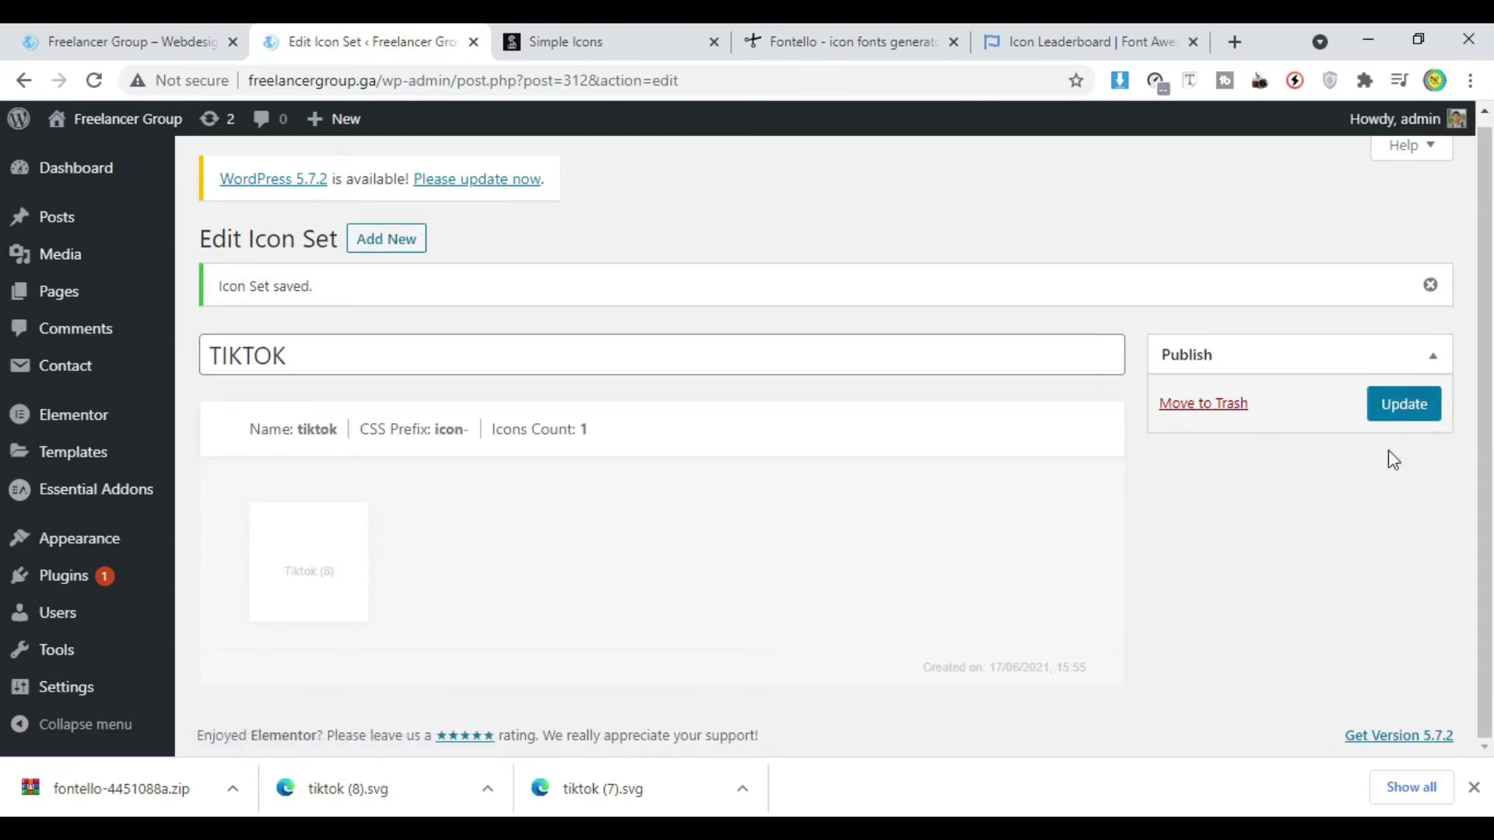
{"action": "left_click", "coordinate": [1407, 411]}
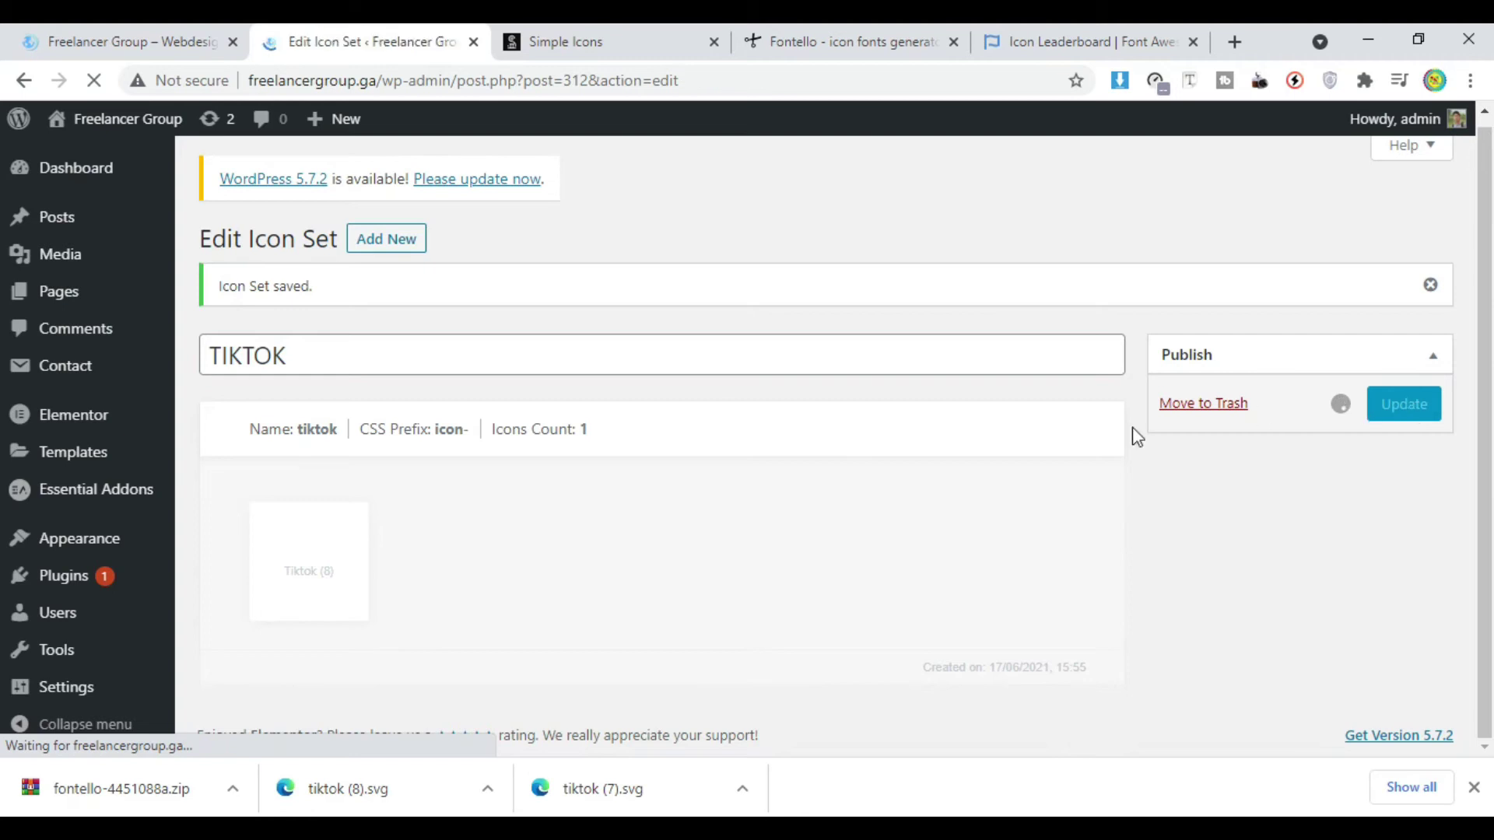
Step: Check the five social icons in the homepage footer, then edit Home with Elementor
{"action": "key", "text": "ctrl+shift+Tab"}
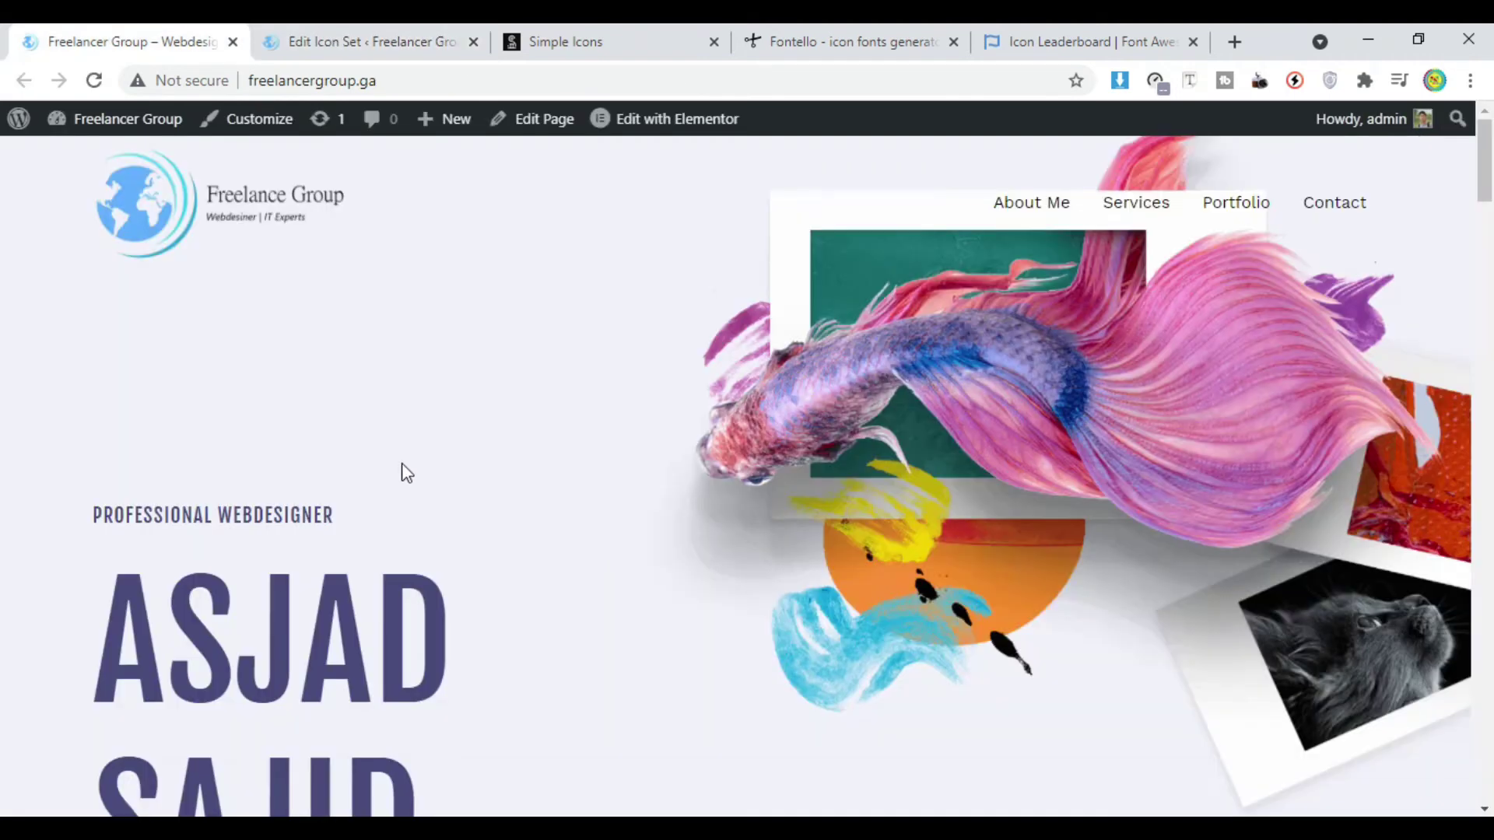
{"action": "scroll", "coordinate": [373, 448], "scroll_direction": "down", "scroll_amount": 15}
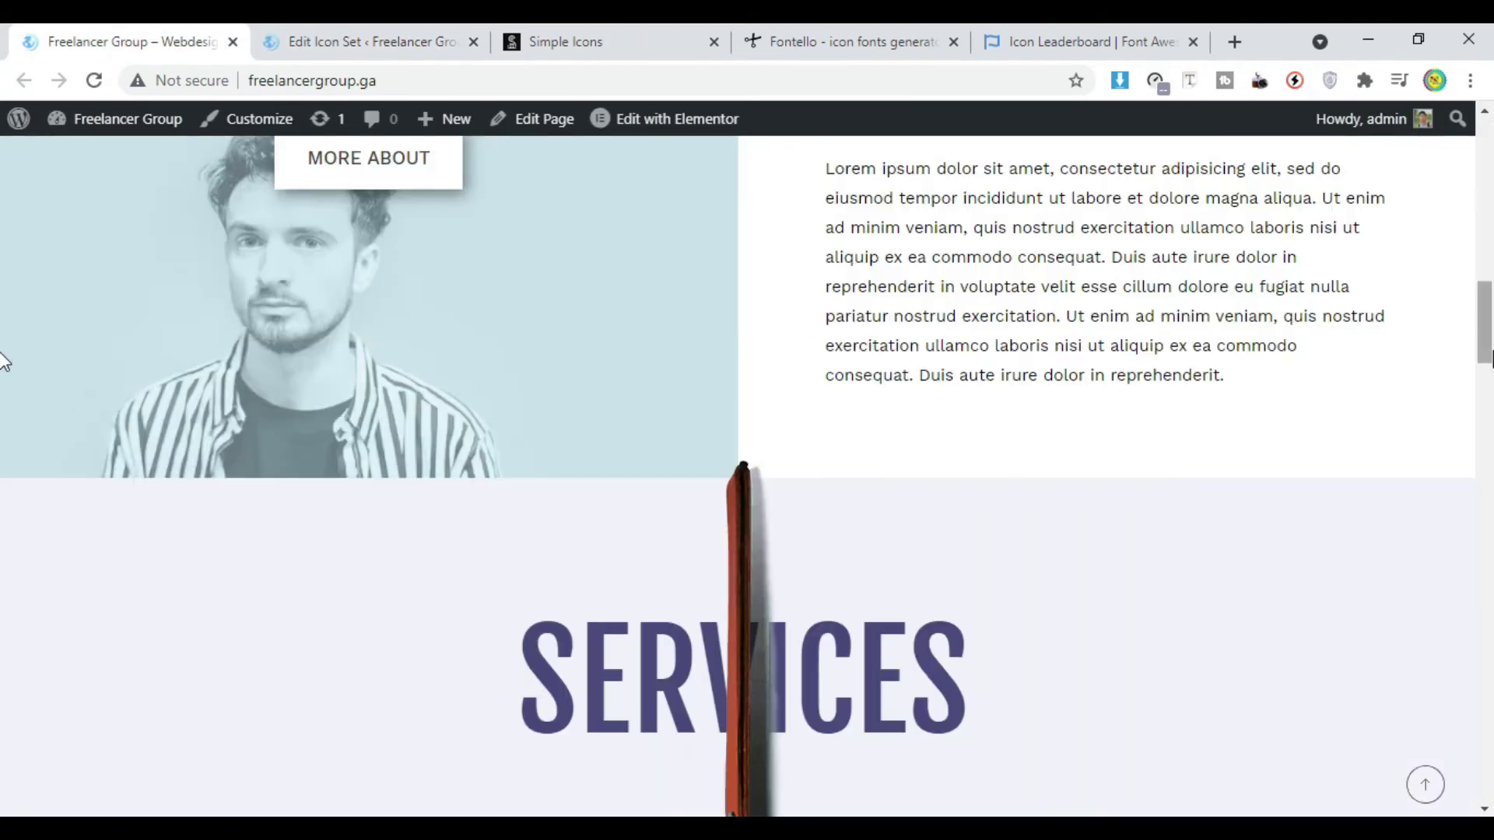
{"action": "scroll", "coordinate": [1484, 408], "scroll_direction": "down", "scroll_amount": 15}
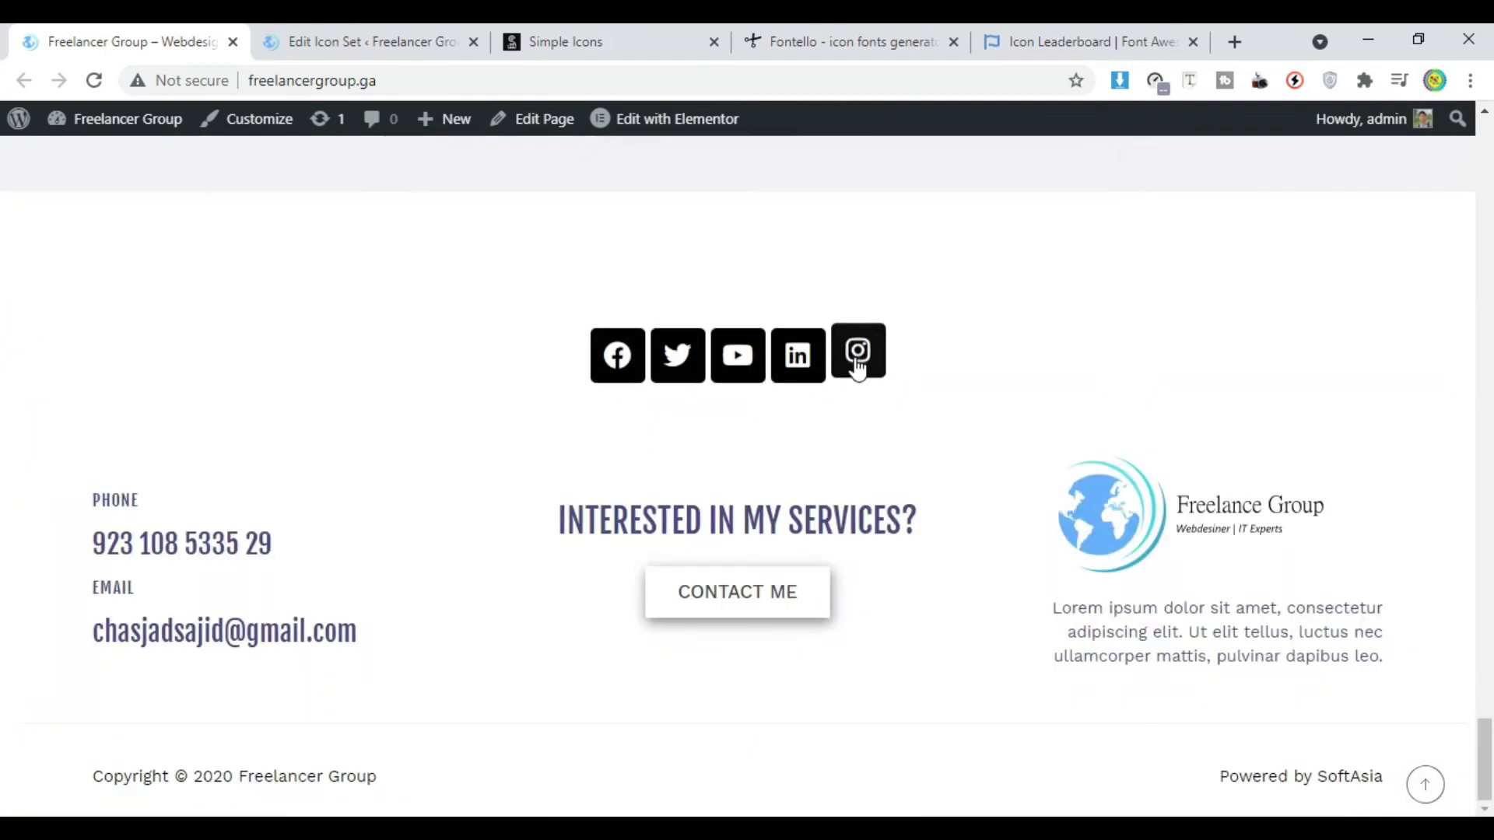
{"action": "scroll", "coordinate": [793, 407], "scroll_direction": "up", "scroll_amount": 3}
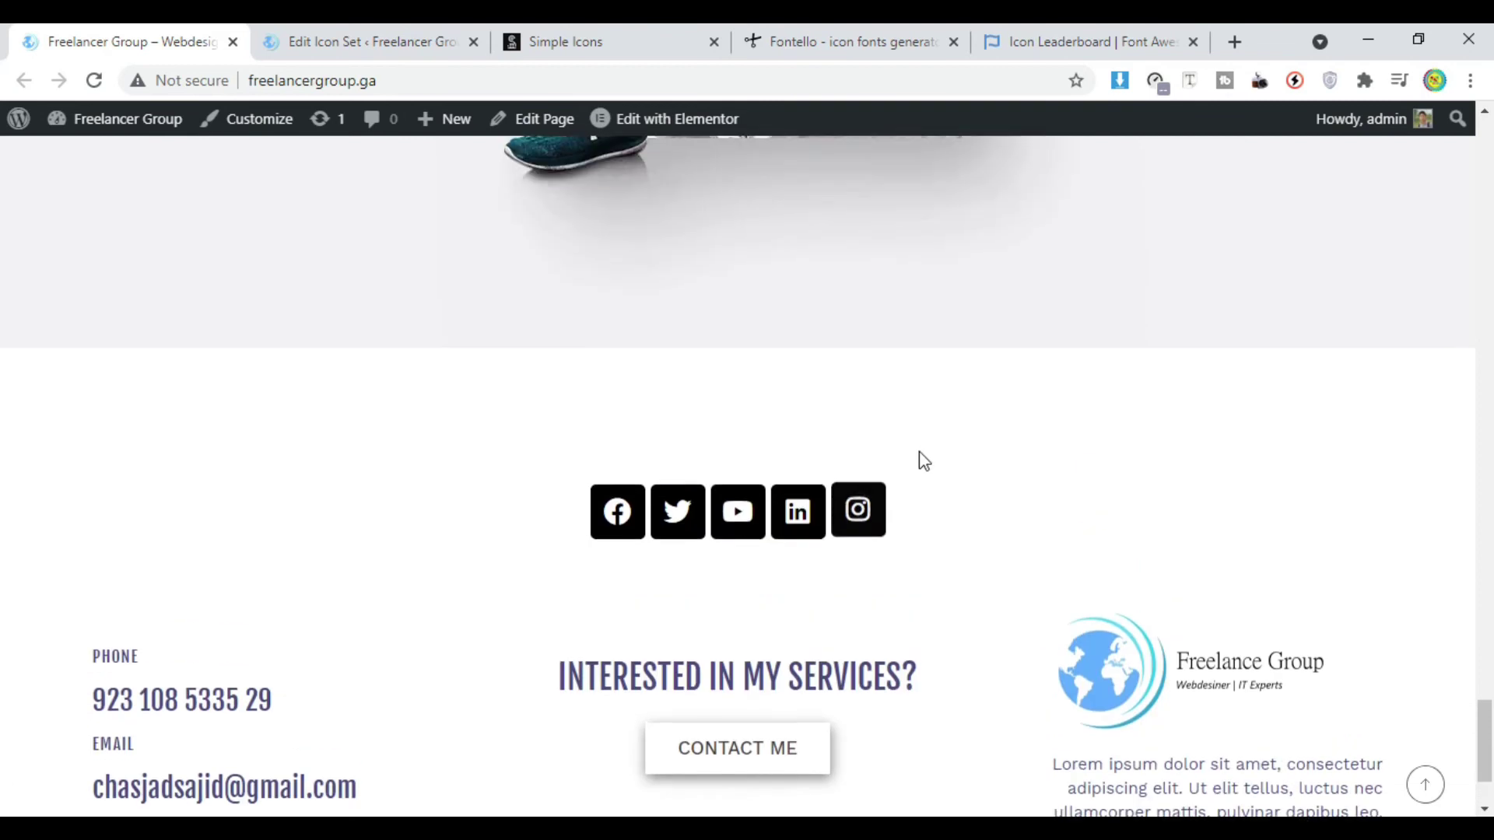
{"action": "left_click", "coordinate": [644, 121]}
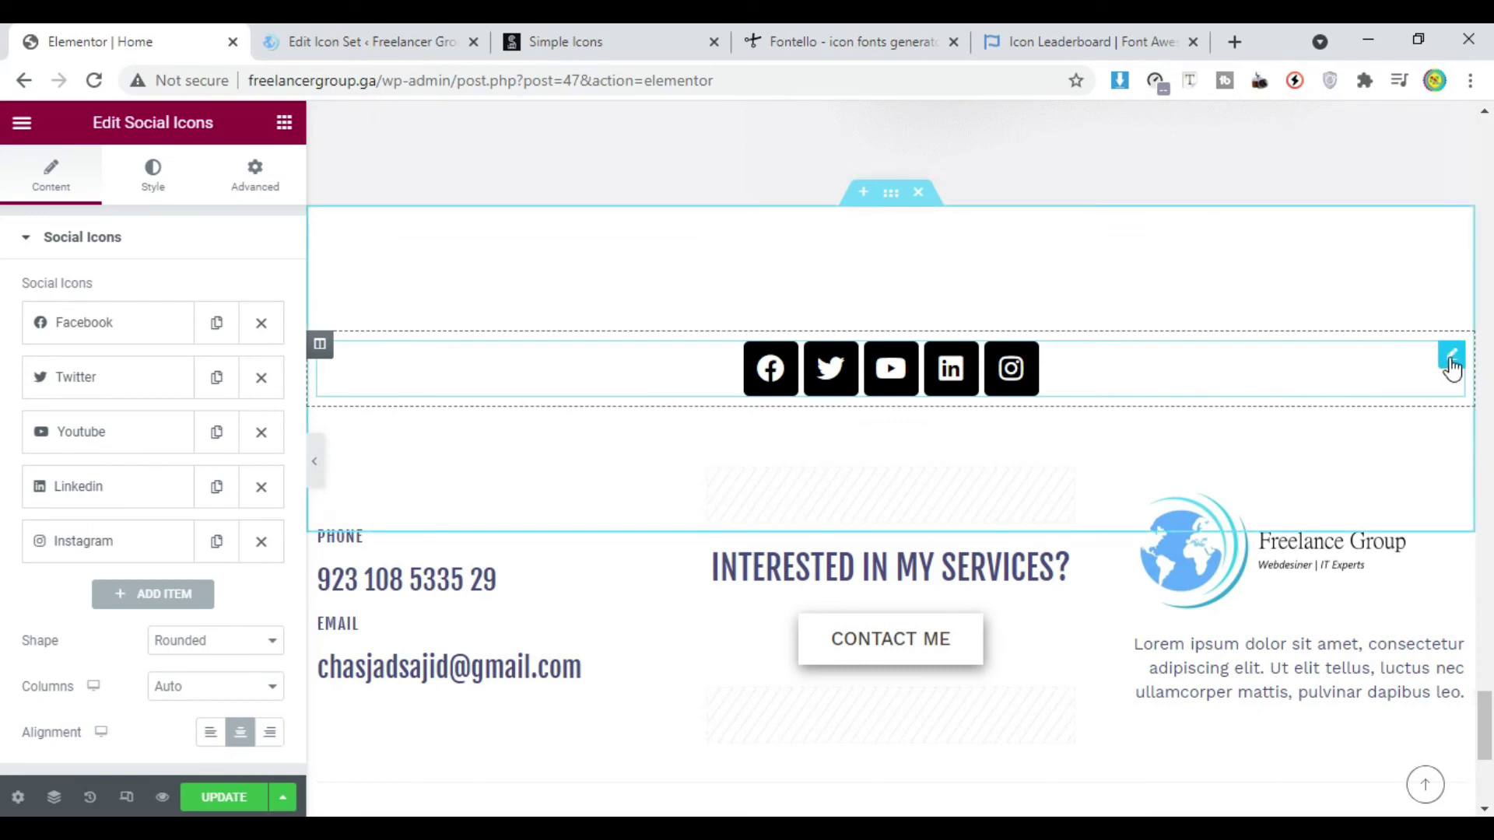
Step: Add a sixth social icon item using the Tiktok icon from the TIKTOK library
{"action": "left_click", "coordinate": [191, 603]}
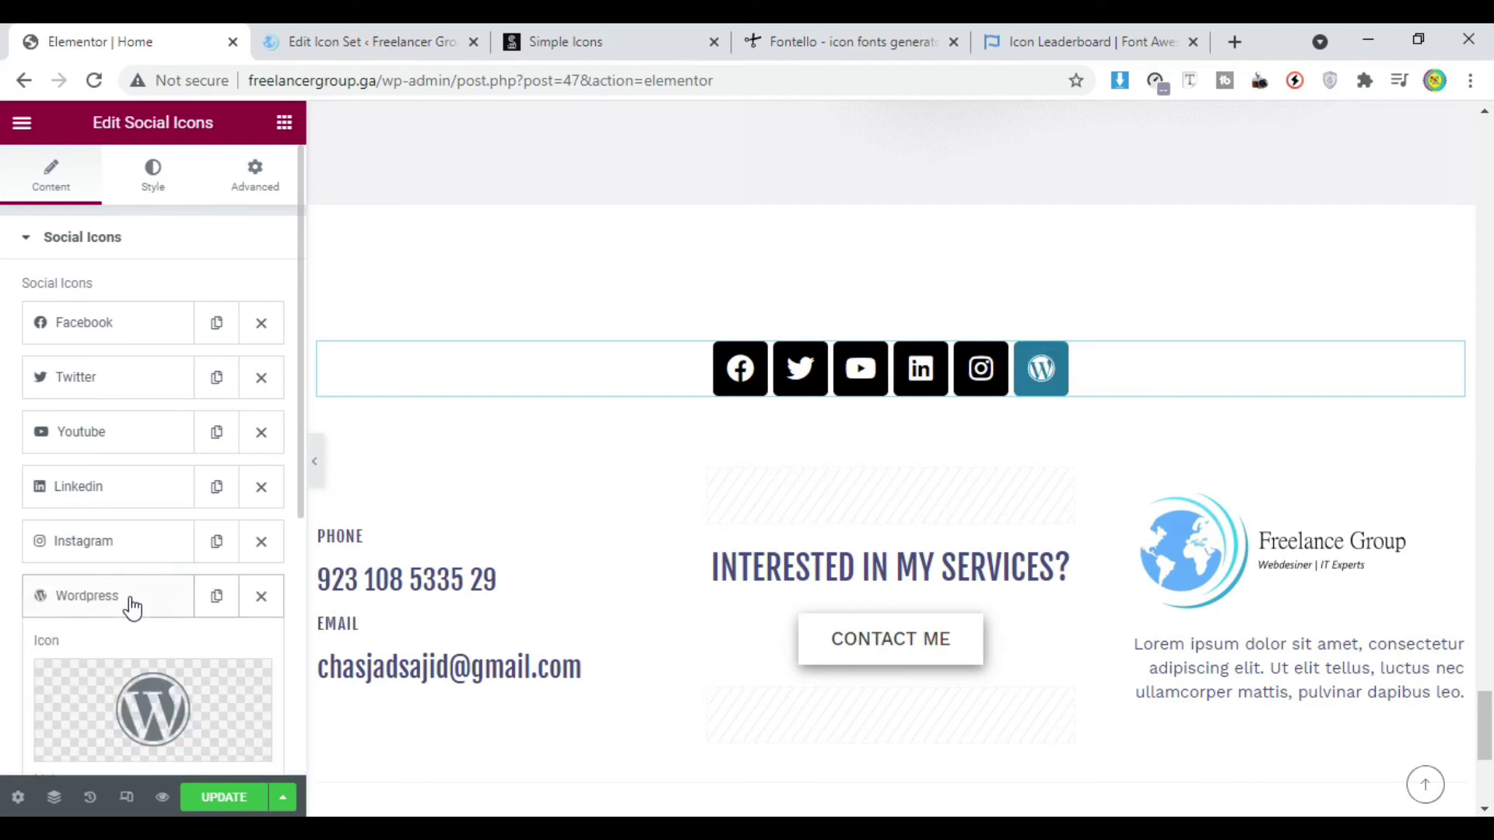
{"action": "scroll", "coordinate": [116, 607], "scroll_direction": "down", "scroll_amount": 3}
{"action": "mouse_move", "coordinate": [80, 533]}
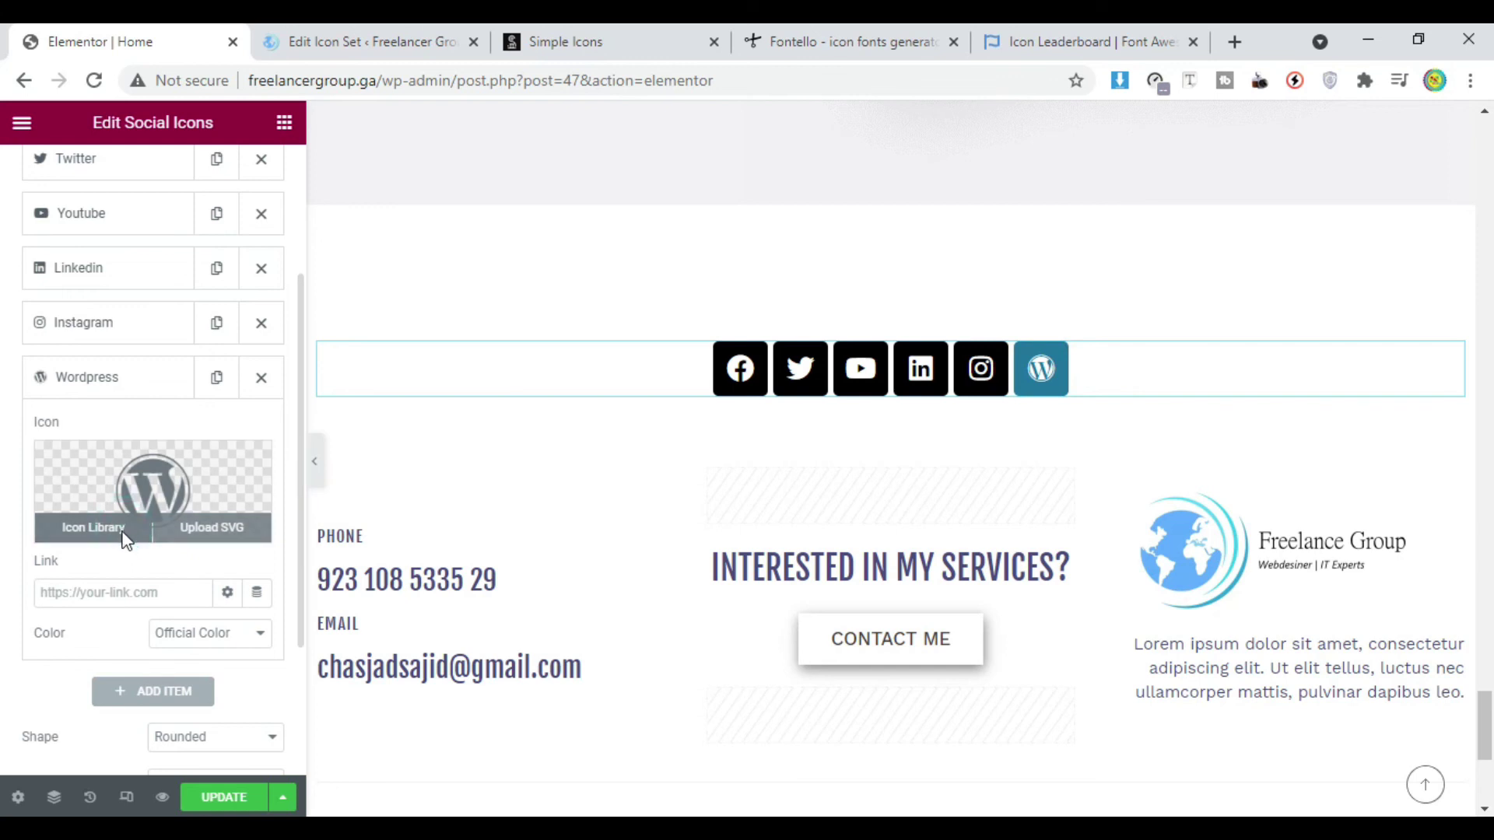
{"action": "left_click", "coordinate": [109, 529]}
{"action": "left_click", "coordinate": [289, 592]}
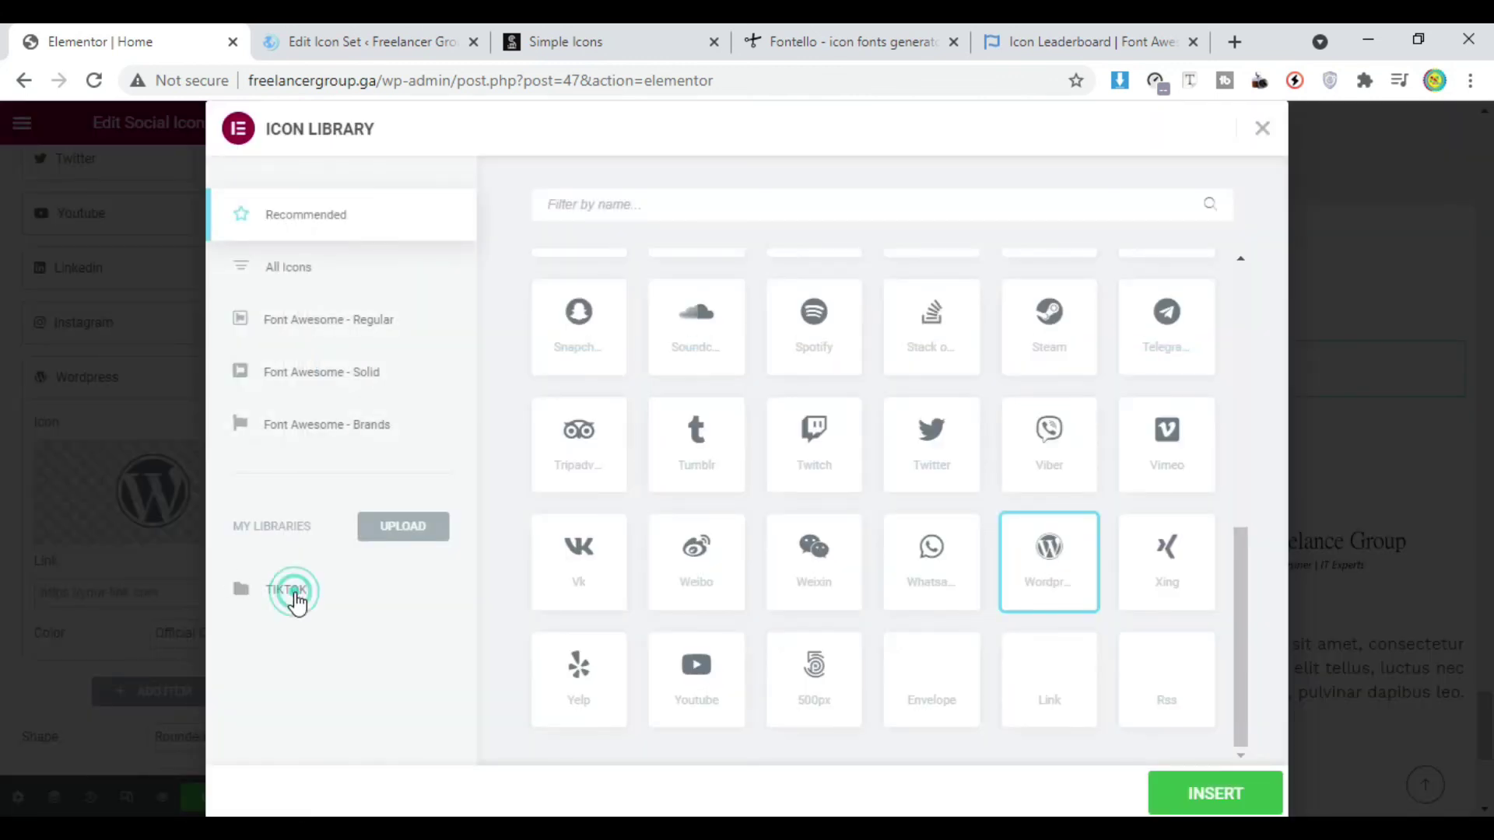
{"action": "left_click", "coordinate": [583, 369]}
{"action": "left_click", "coordinate": [1216, 795]}
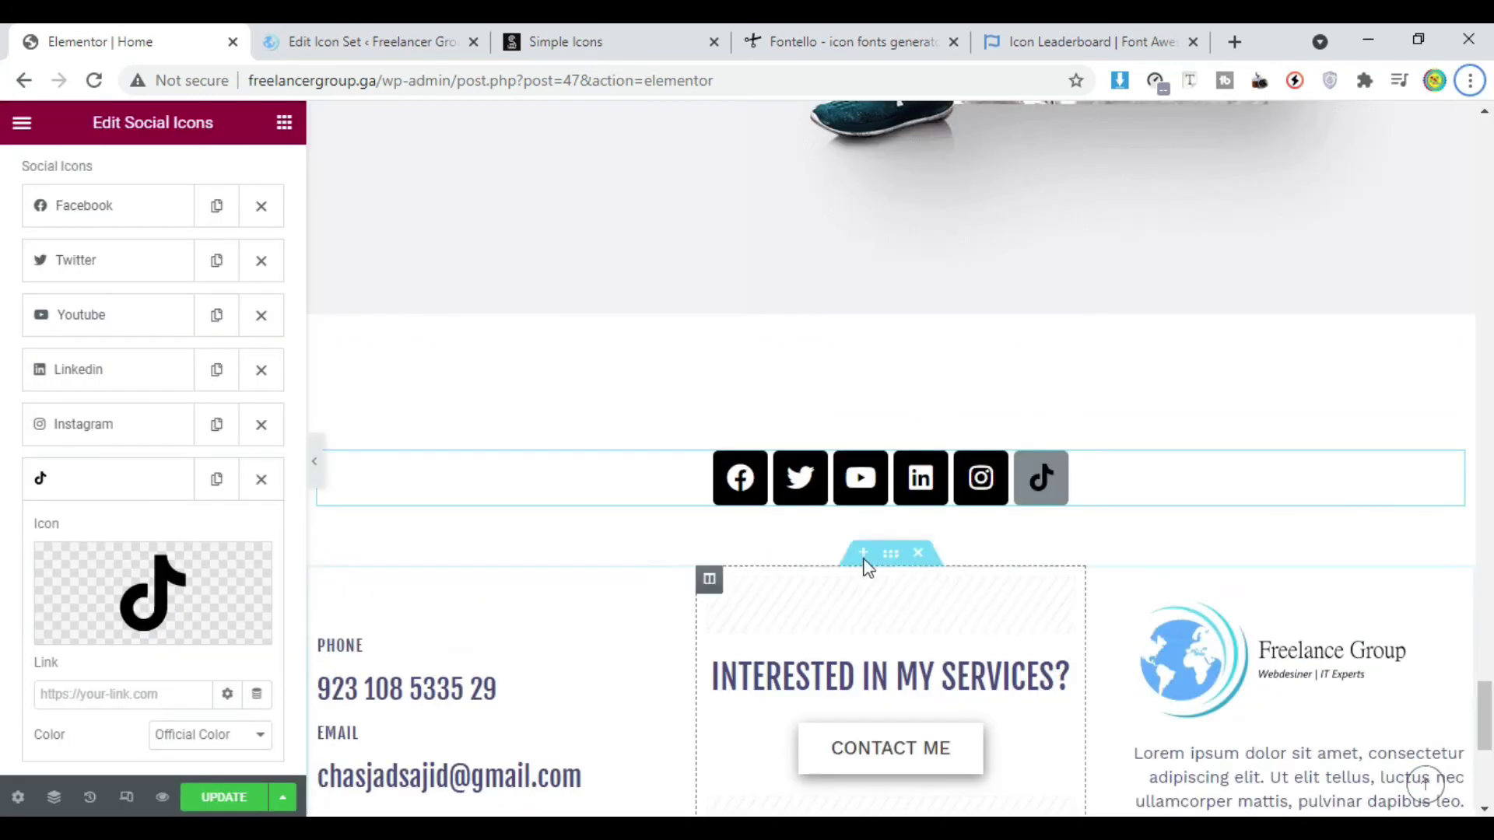
{"action": "scroll", "coordinate": [193, 483], "scroll_direction": "down", "scroll_amount": 3}
{"action": "left_click", "coordinate": [173, 480]}
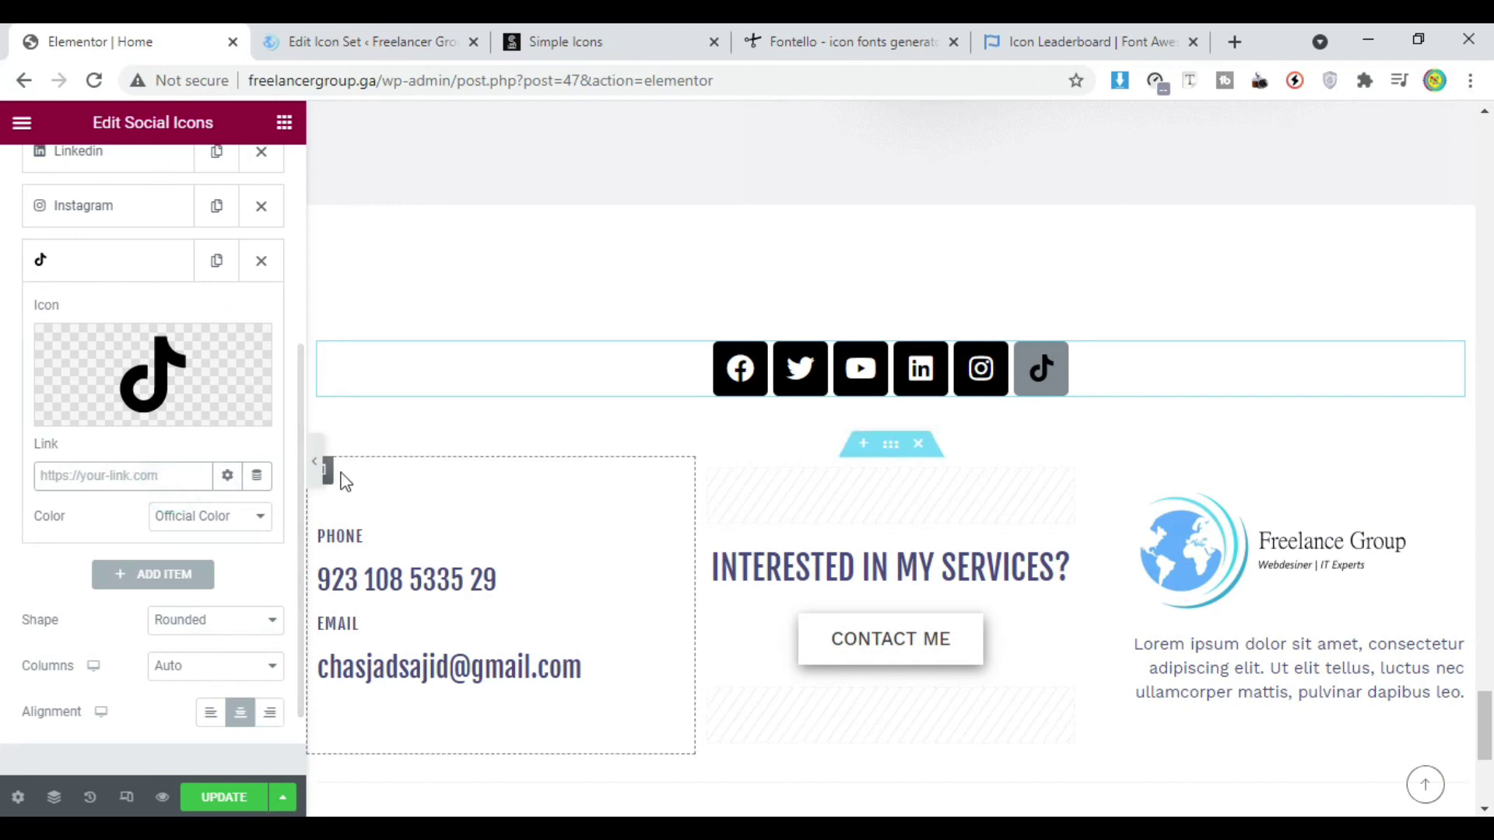